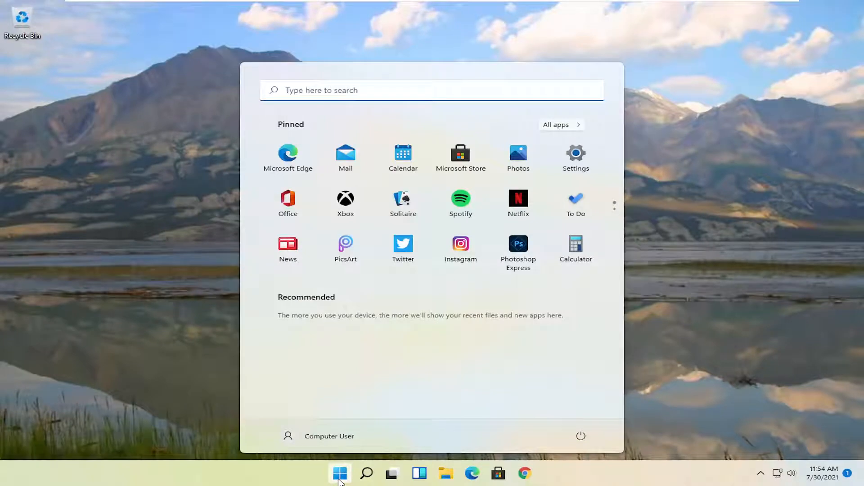
Step: Find Registry Editor through Windows search, run it as administrator and allow it to make changes to the device
text(regis)
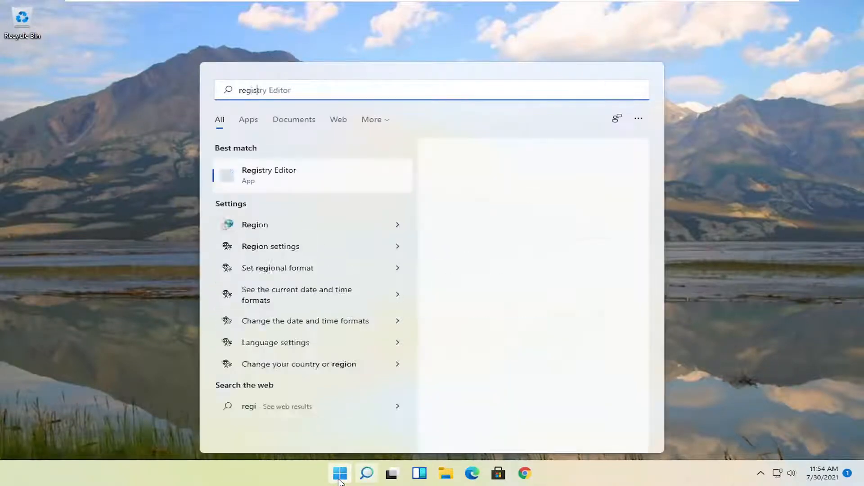
text(try editor)
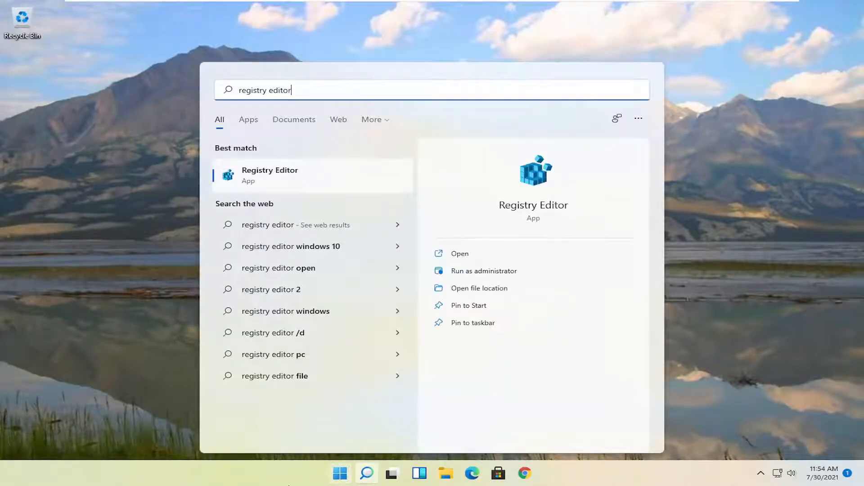
right_click(246, 179)
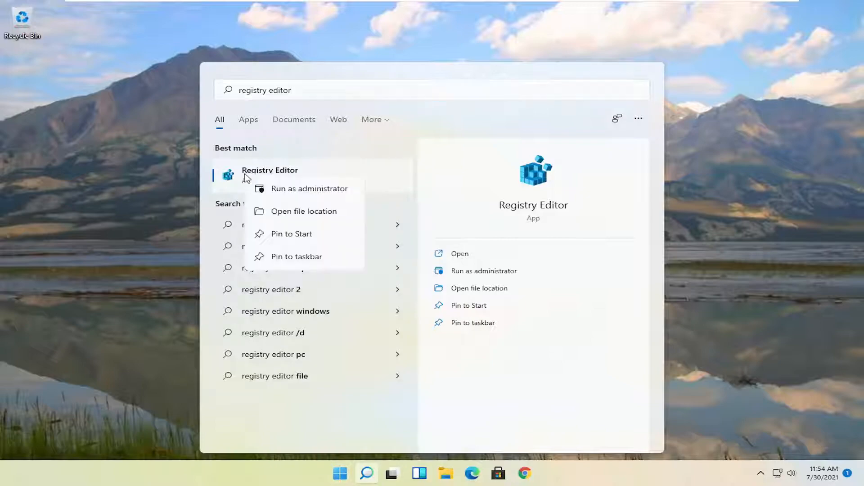
click(312, 189)
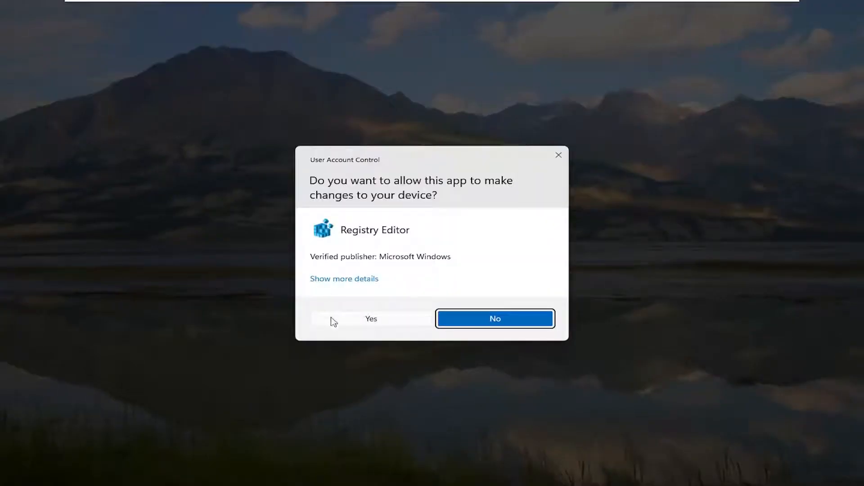
click(379, 321)
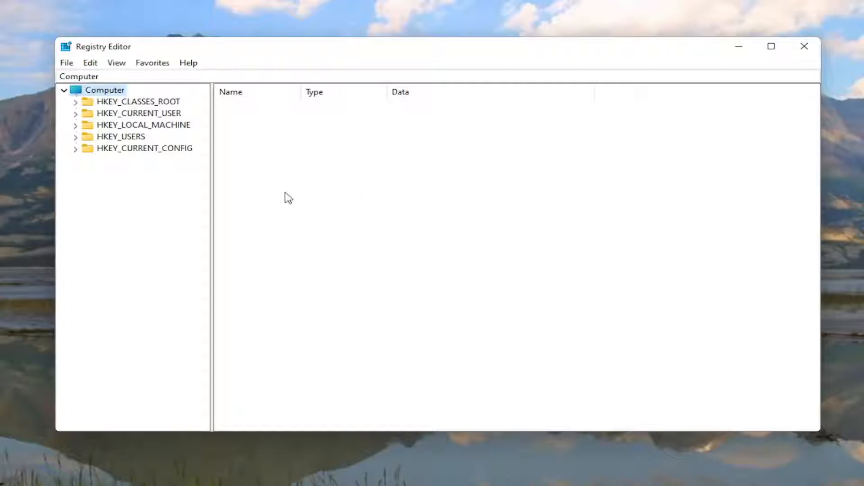
click(66, 64)
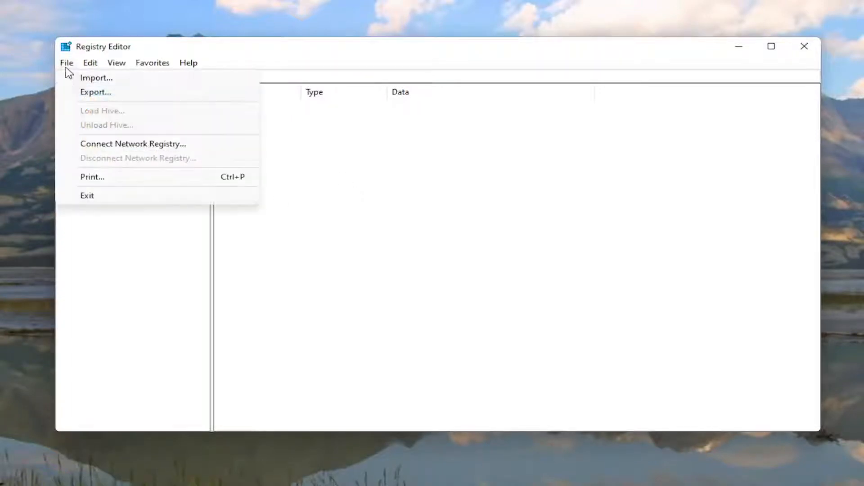
click(78, 92)
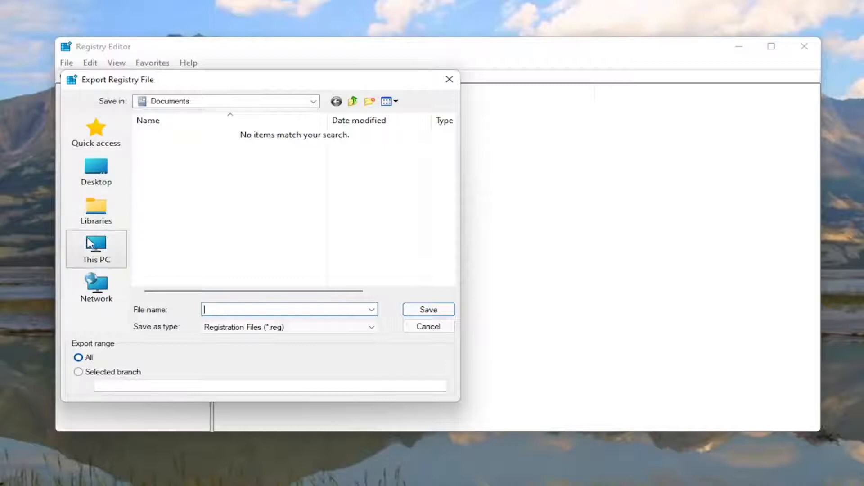
click(90, 172)
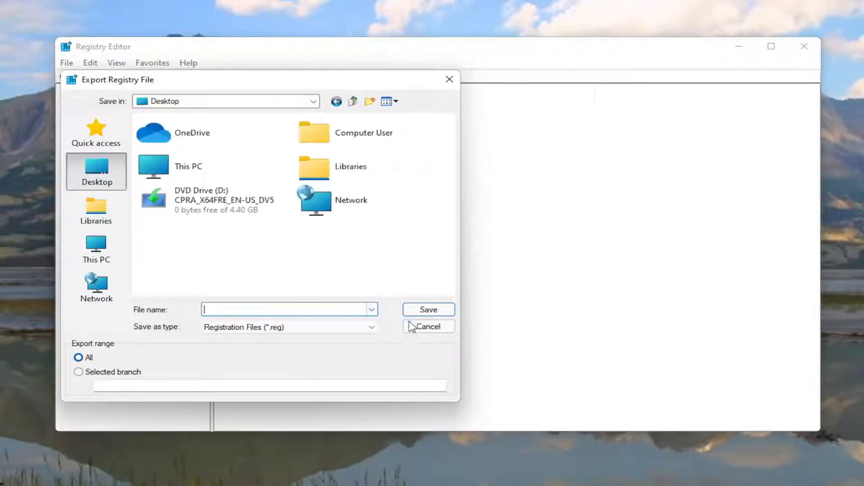
click(425, 329)
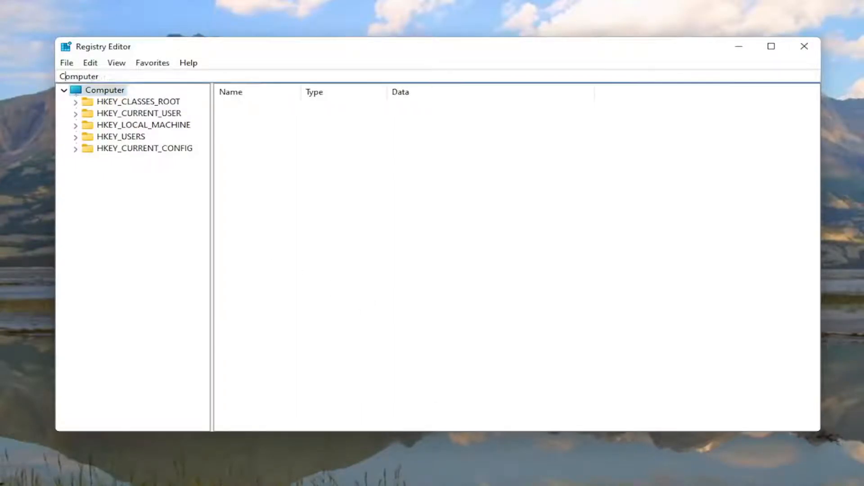
click(67, 63)
click(83, 78)
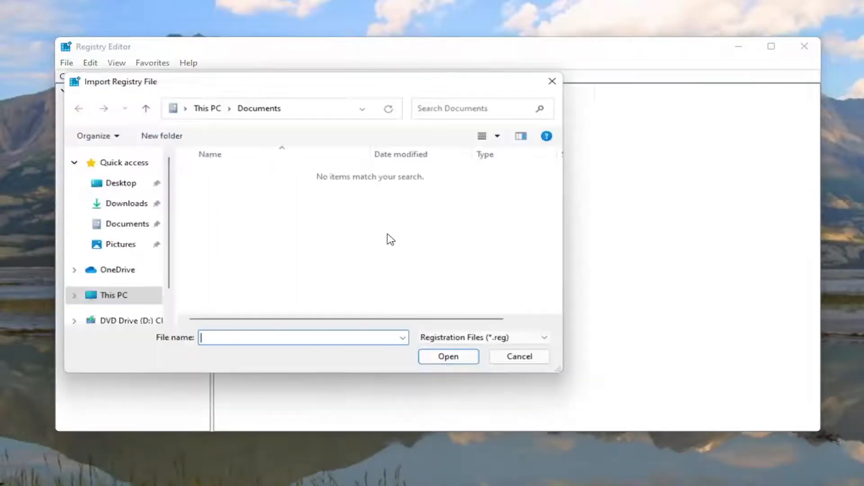
click(91, 185)
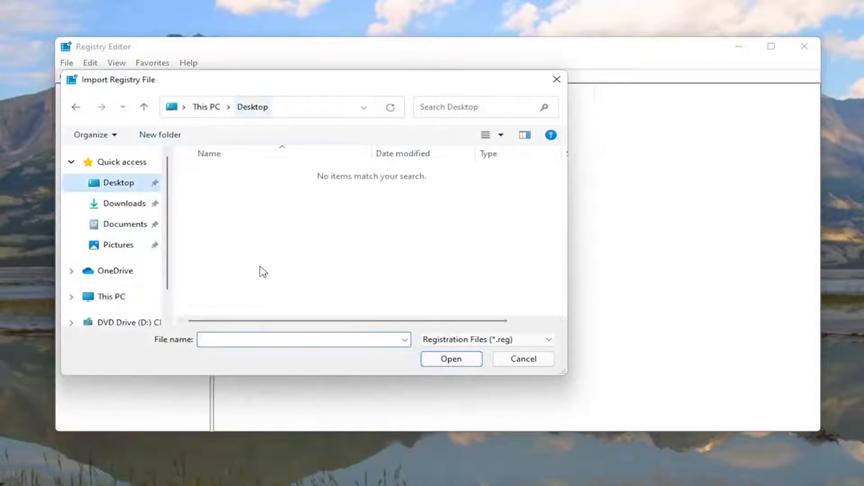
click(532, 362)
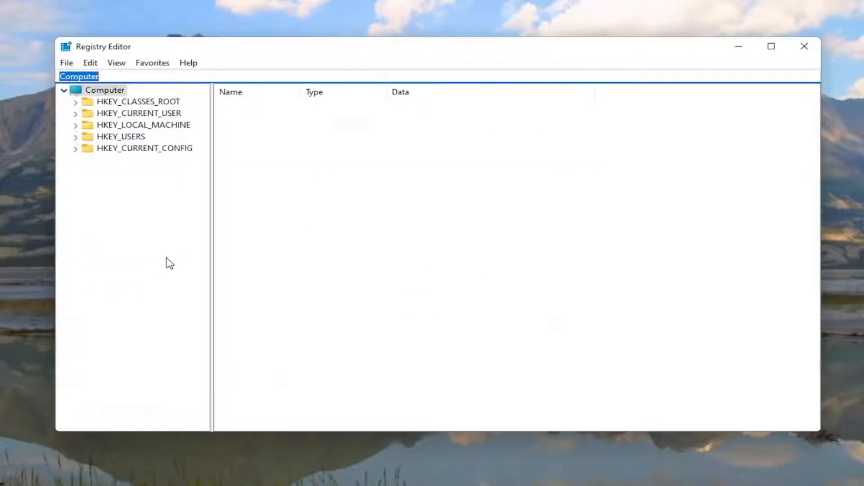
click(165, 258)
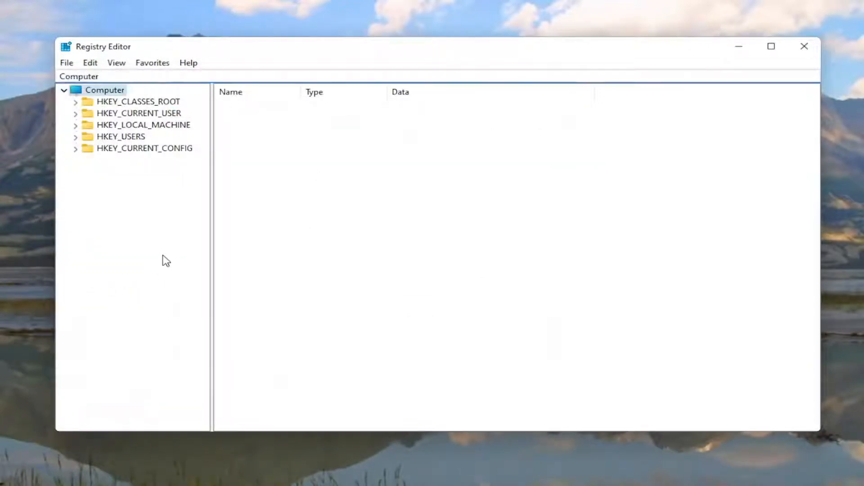
Step: Navigate the registry tree to HKEY_LOCAL_MACHINE\SYSTEM\ControlSet001\Services\Ndu and select the Ndu key
double_click(144, 126)
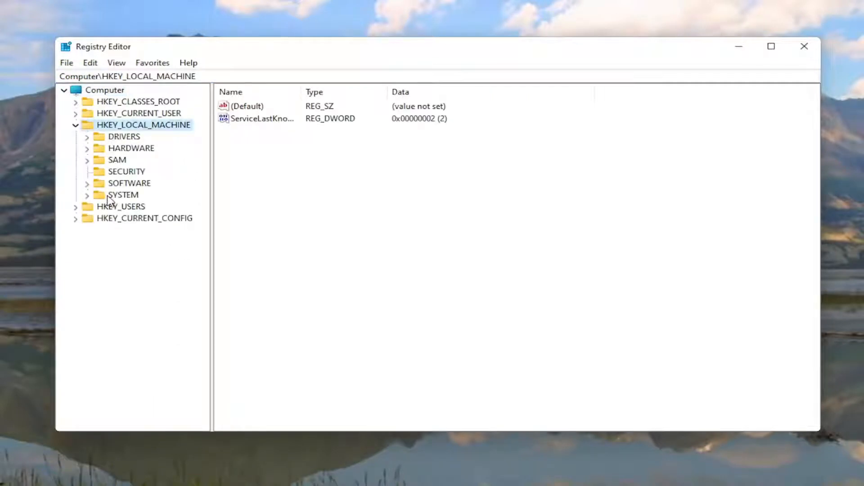
double_click(108, 195)
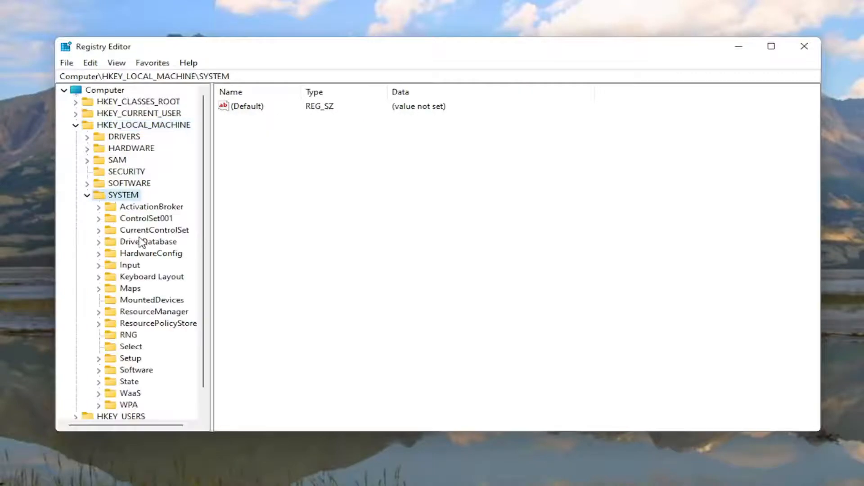
double_click(147, 220)
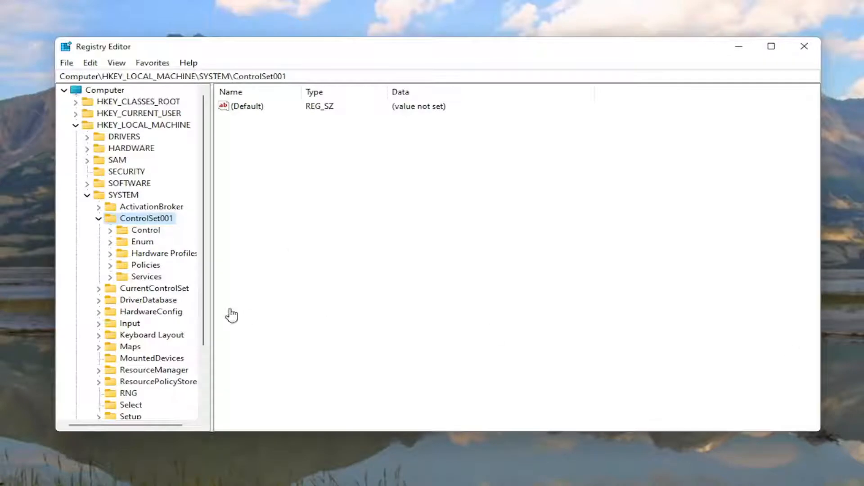
click(140, 278)
double_click(139, 277)
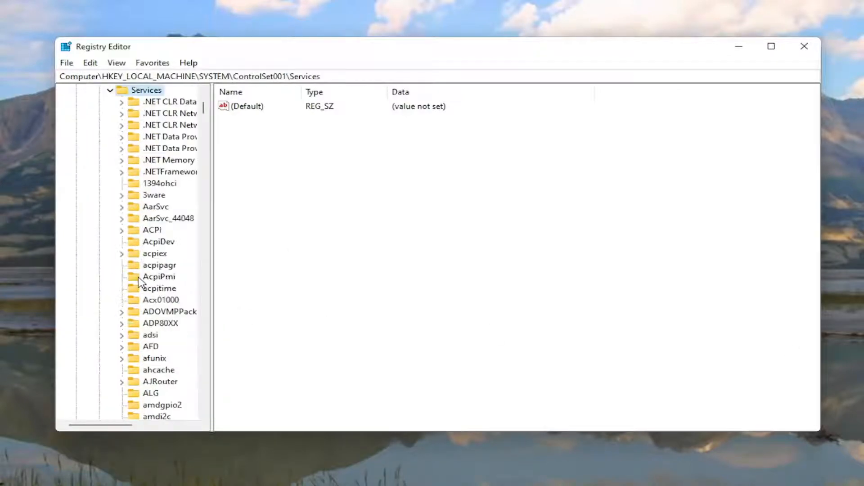
scroll(139, 282, down, 20)
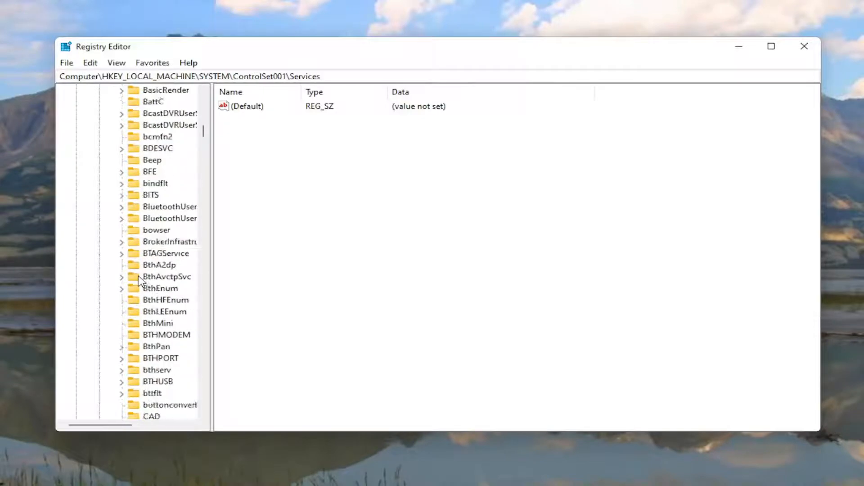
scroll(140, 282, down, 20)
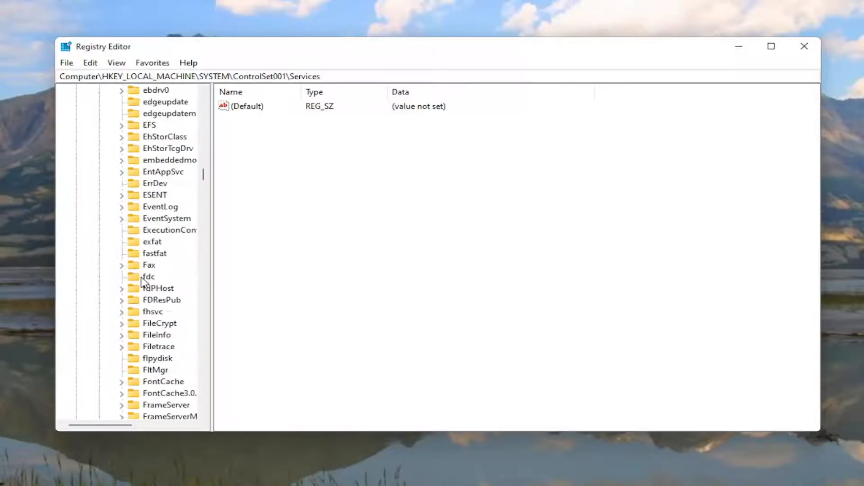
scroll(142, 282, down, 20)
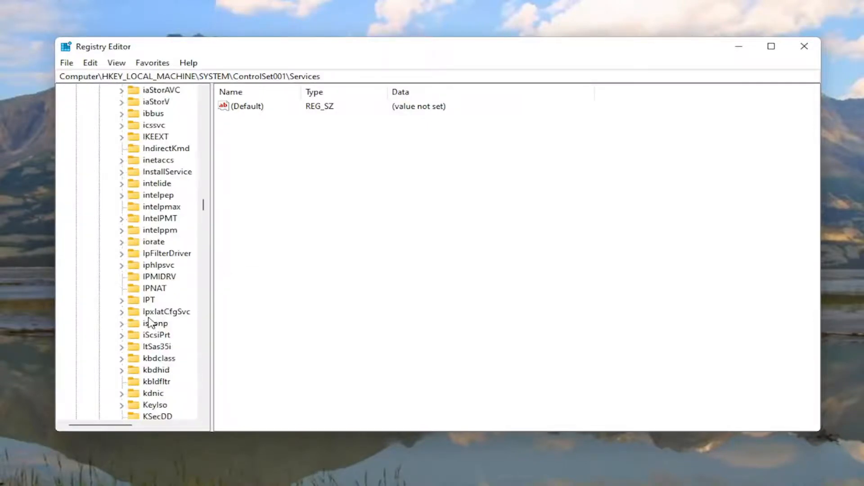
scroll(150, 325, down, 20)
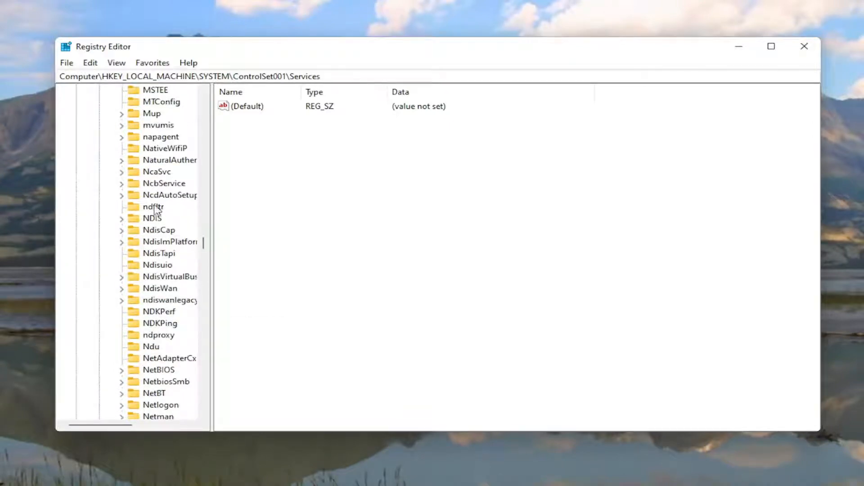
click(152, 348)
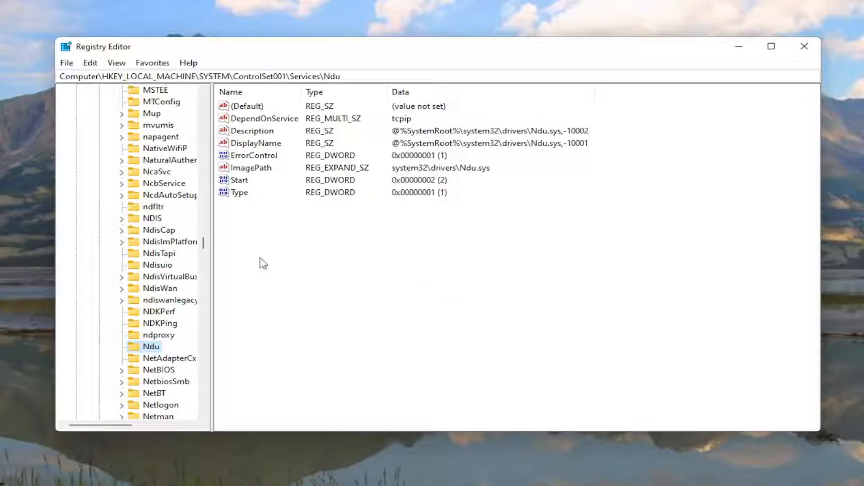
click(235, 181)
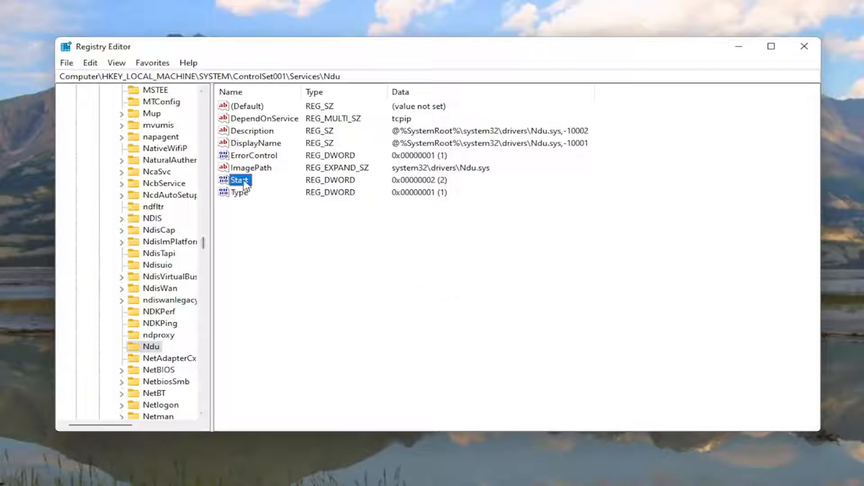
right_click(272, 236)
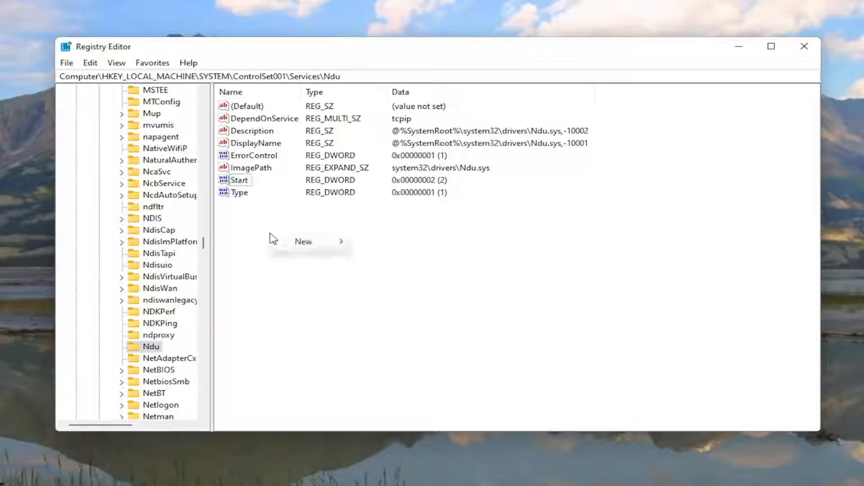
mouse_move(309, 245)
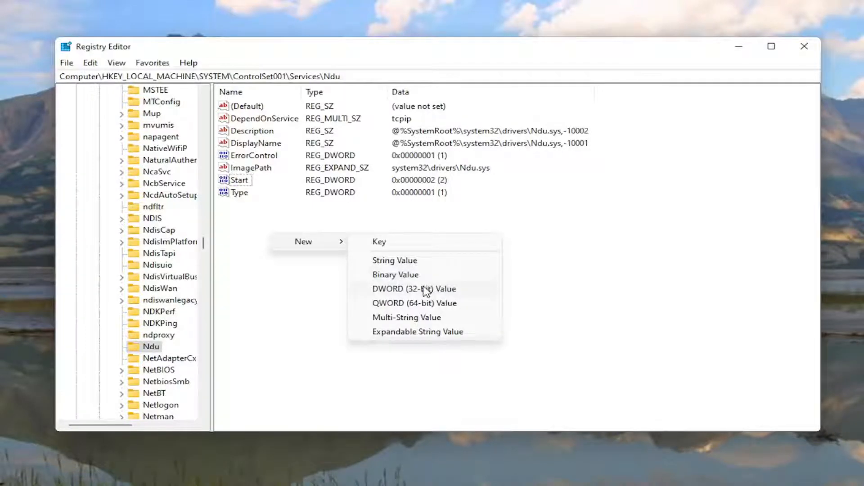
click(232, 257)
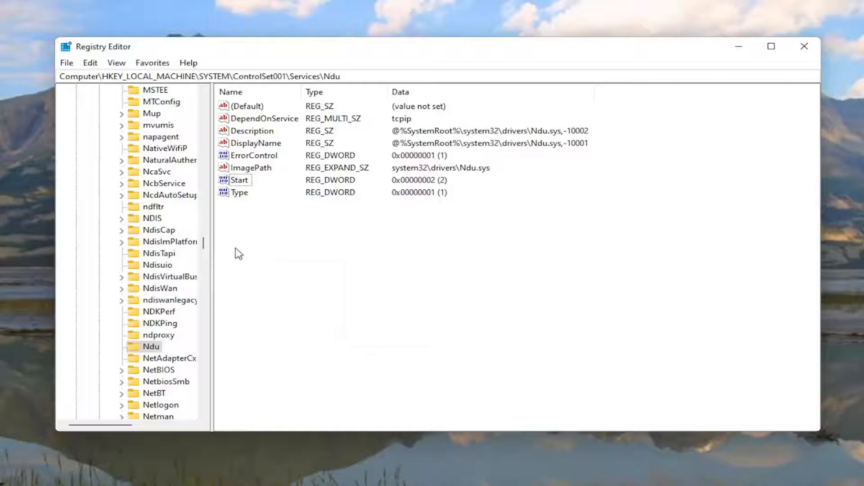
Step: Set the value data of the Ndu key's Start DWORD to 4, keeping the hexadecimal base
double_click(239, 183)
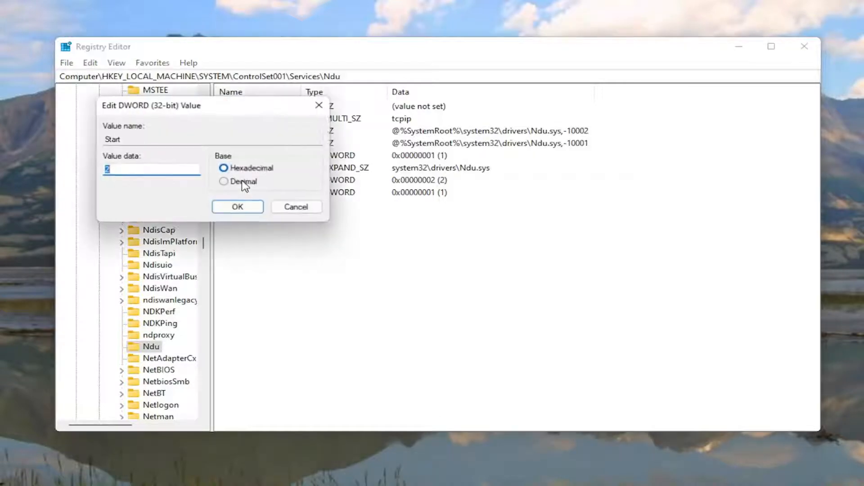
drag(229, 115, 438, 168)
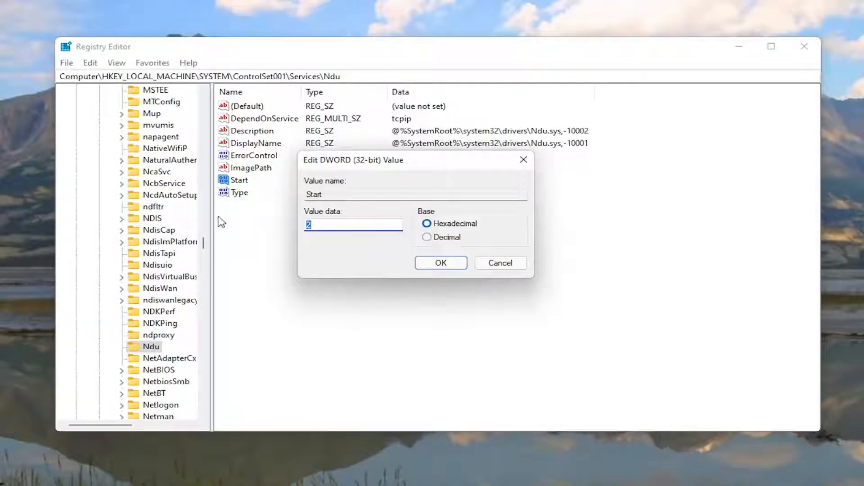
text(4)
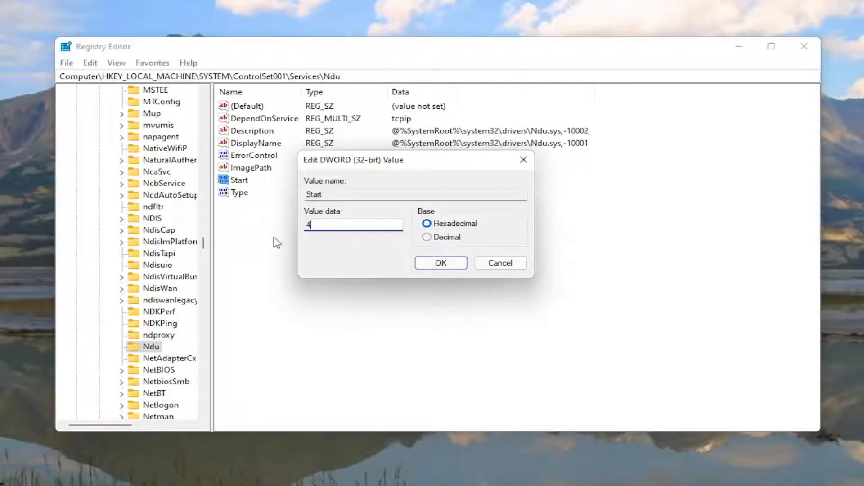
click(442, 263)
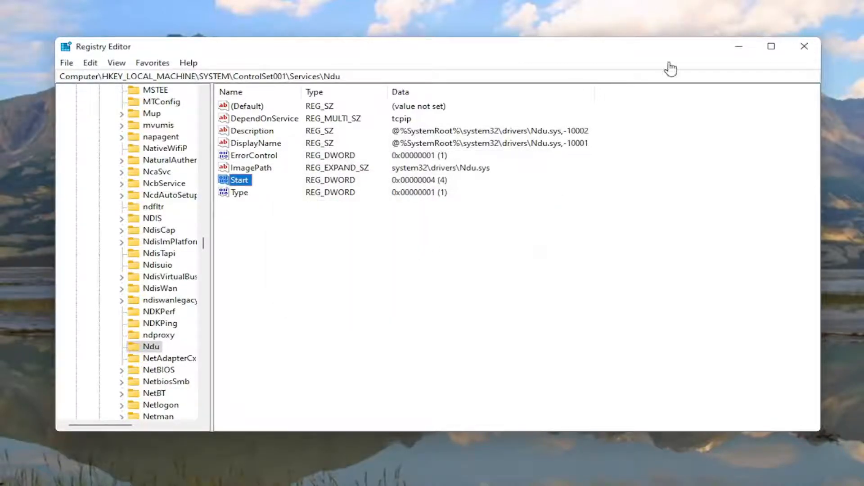
Step: Collapse the expanded HKEY_LOCAL_MACHINE branch back to the top level and close Registry Editor
drag(203, 239, 203, 107)
scroll(158, 179, up, 8)
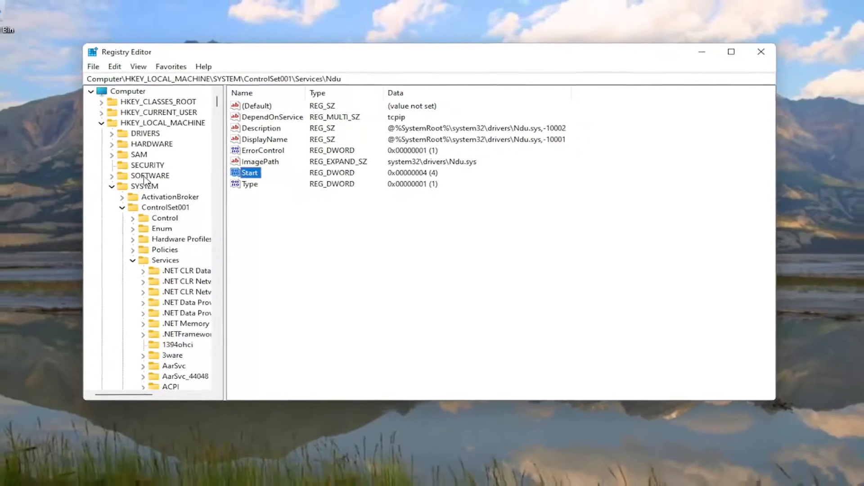
click(133, 261)
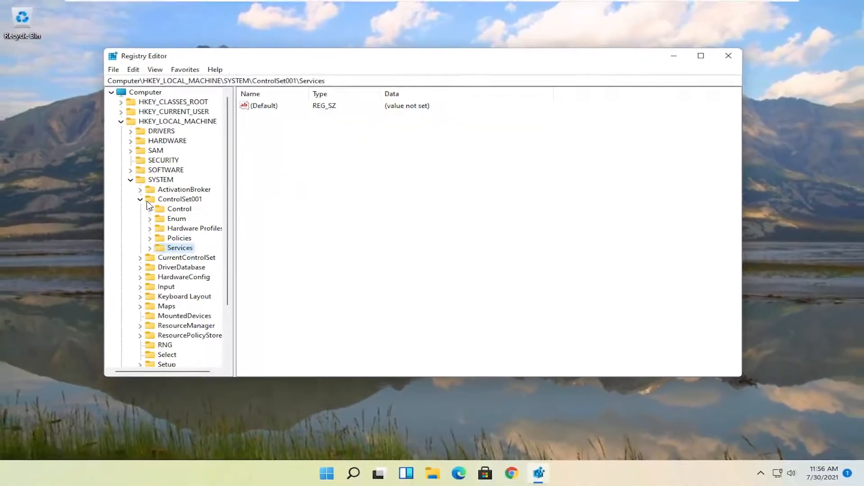
click(122, 207)
click(112, 186)
click(121, 123)
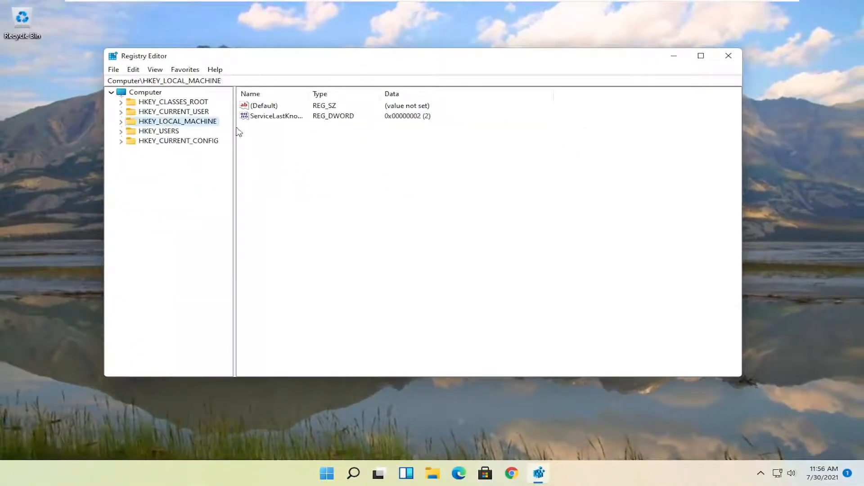
click(729, 57)
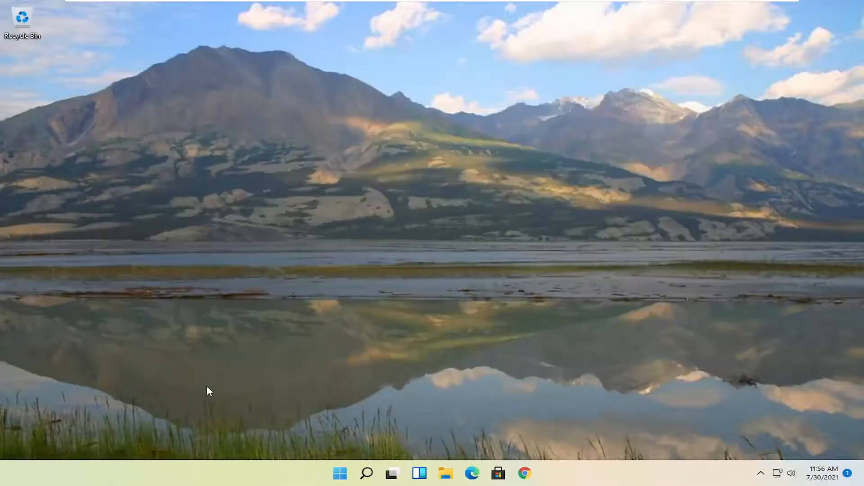
Step: Search Windows for "services" and open the Services app
click(365, 475)
text(services)
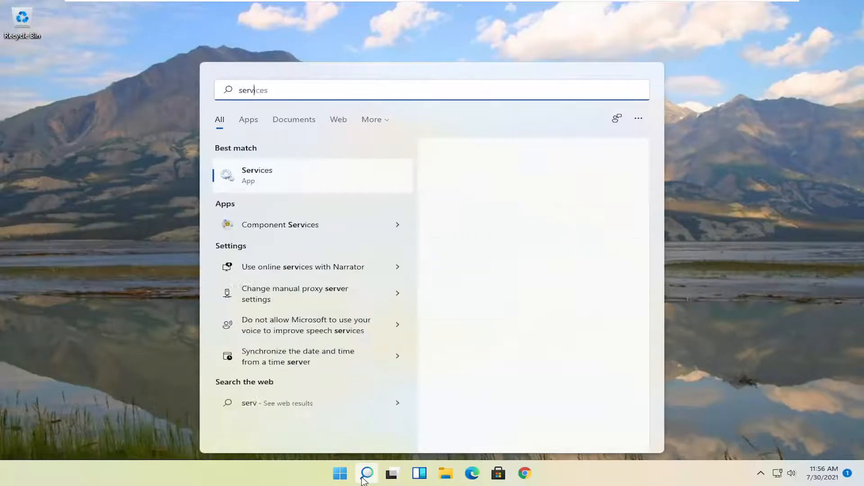
click(259, 181)
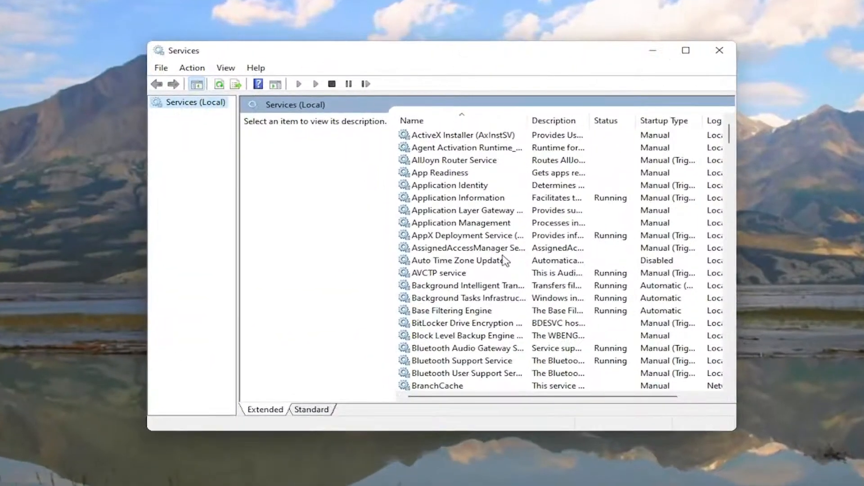
Step: Find the SysMain service in the services list and open its properties
scroll(414, 241, down, 15)
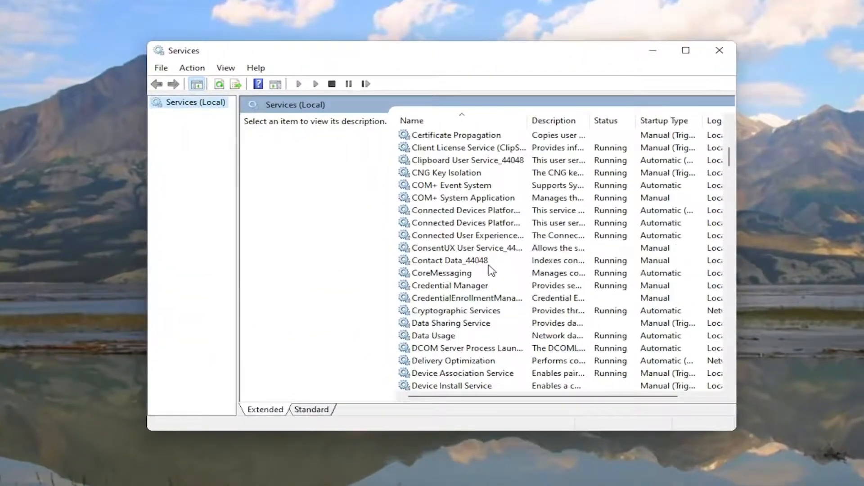
scroll(490, 270, down, 20)
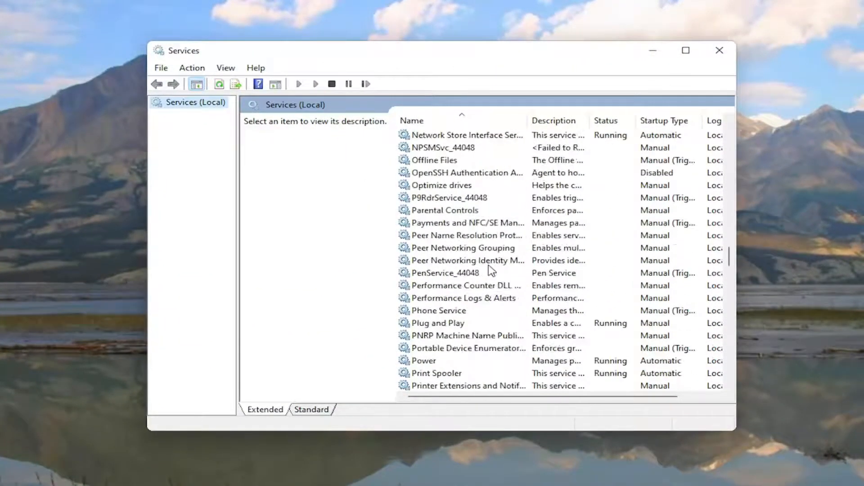
scroll(491, 270, down, 10)
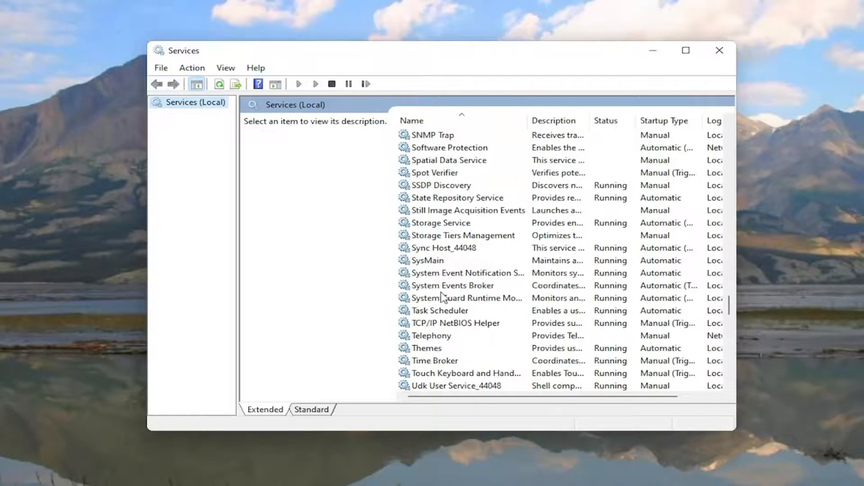
click(419, 263)
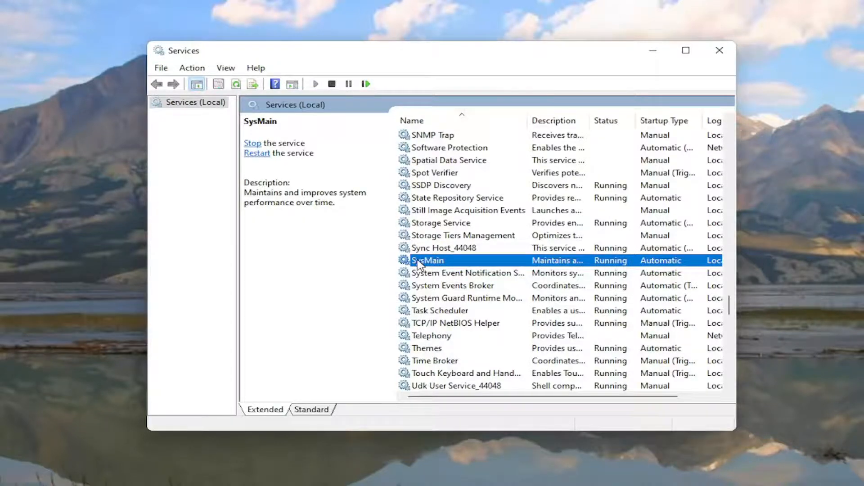
double_click(419, 262)
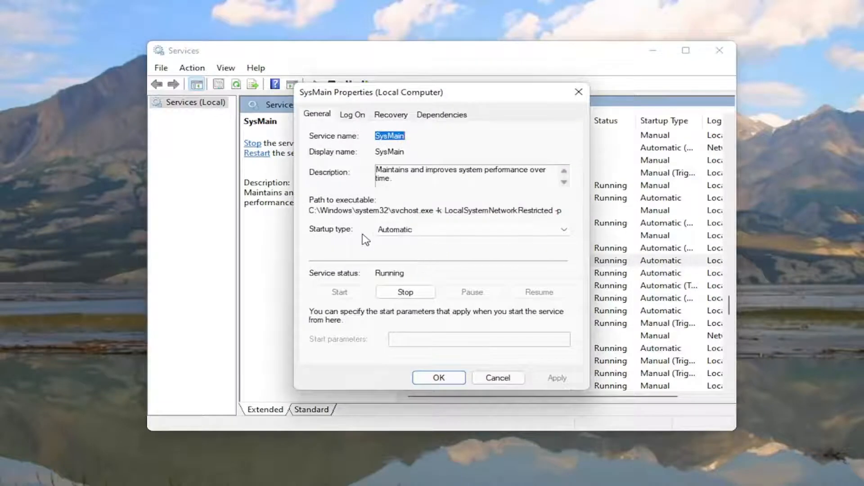
Step: Set SysMain's startup type to Disabled and stop the service, apply the changes, and close the Services window
click(392, 230)
click(392, 267)
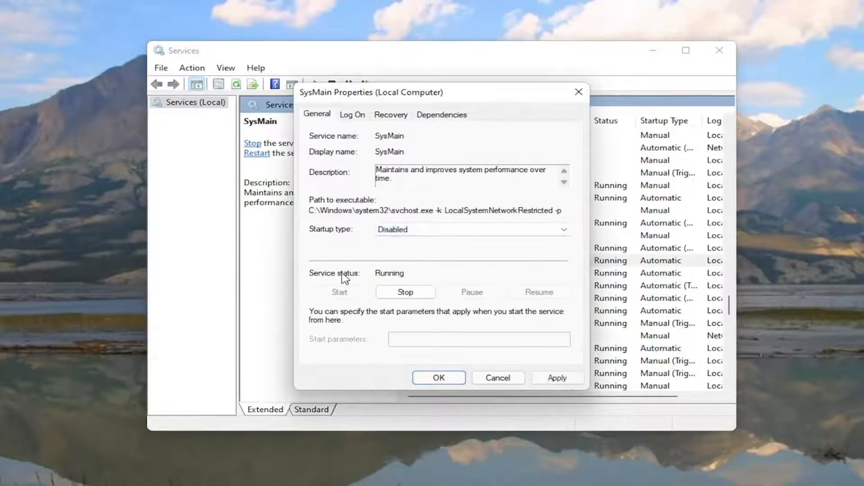
click(406, 292)
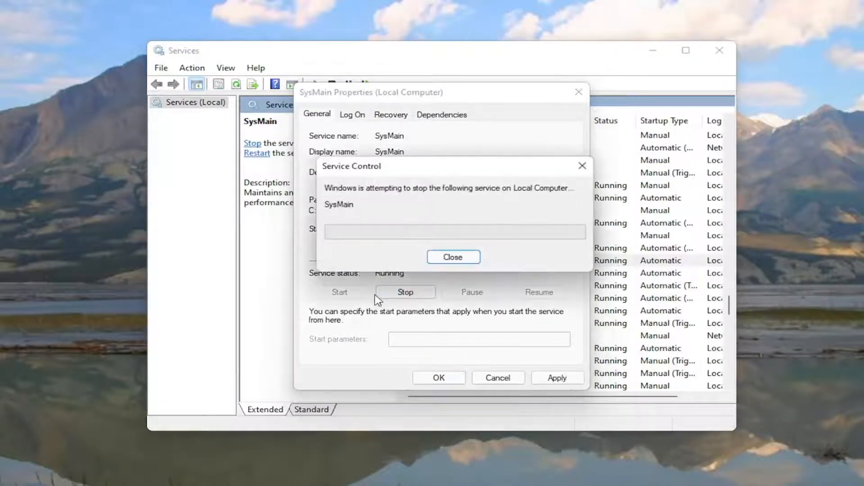
click(558, 378)
click(444, 379)
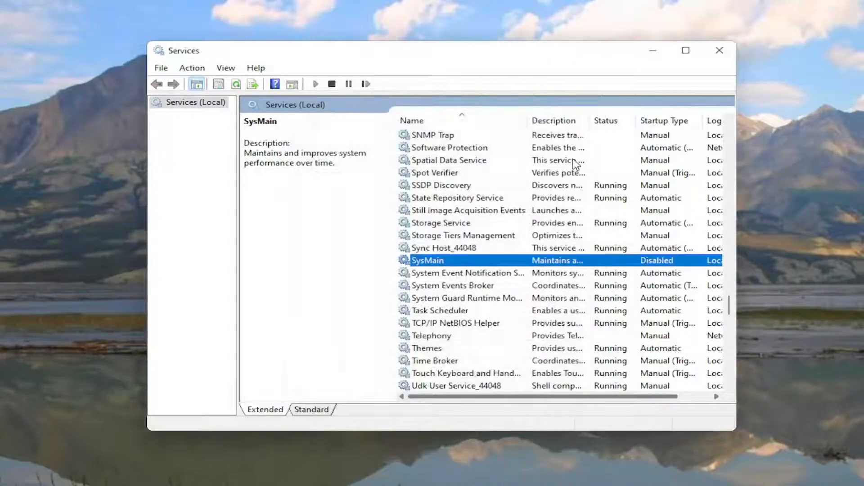
click(719, 50)
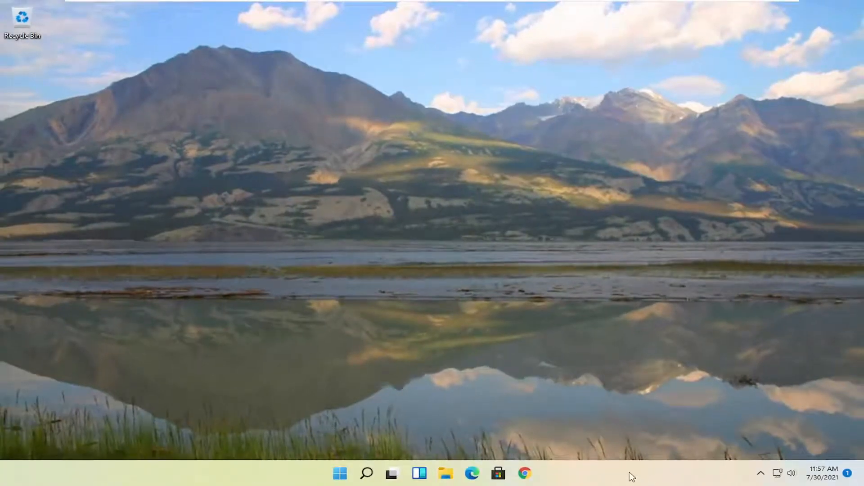
Step: Open Task Manager, review which startup apps are enabled and their startup impact, and close it
right_click(343, 477)
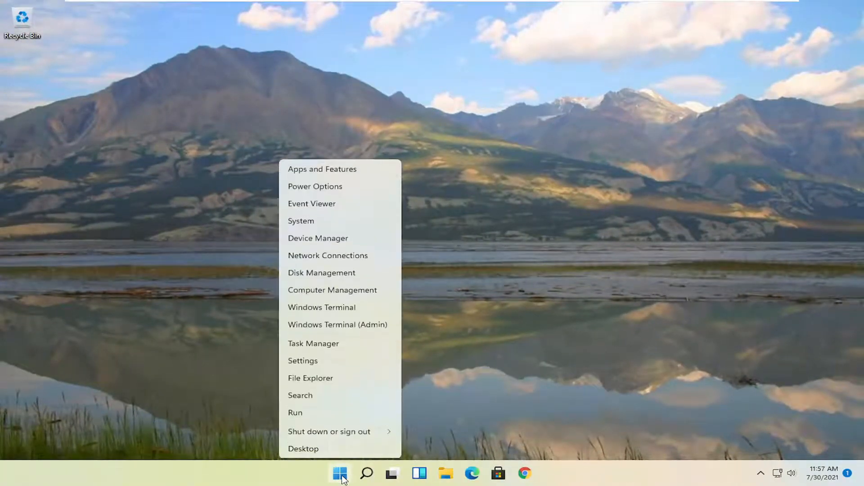
click(299, 344)
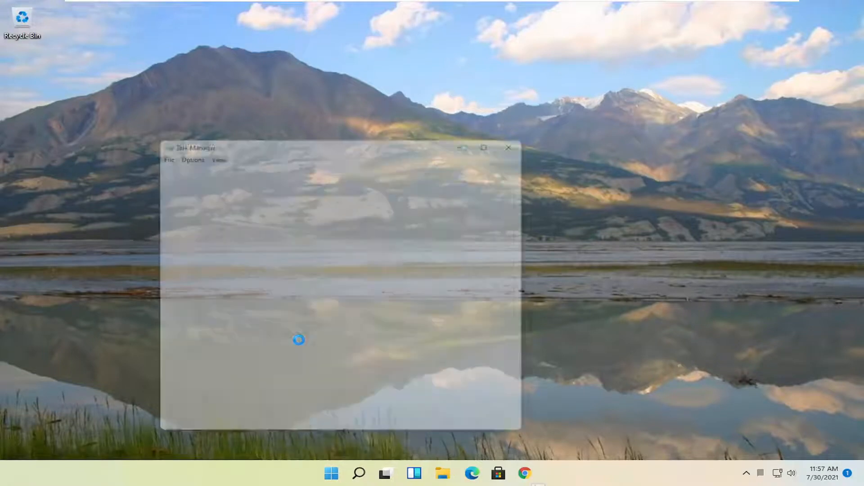
drag(344, 135, 439, 48)
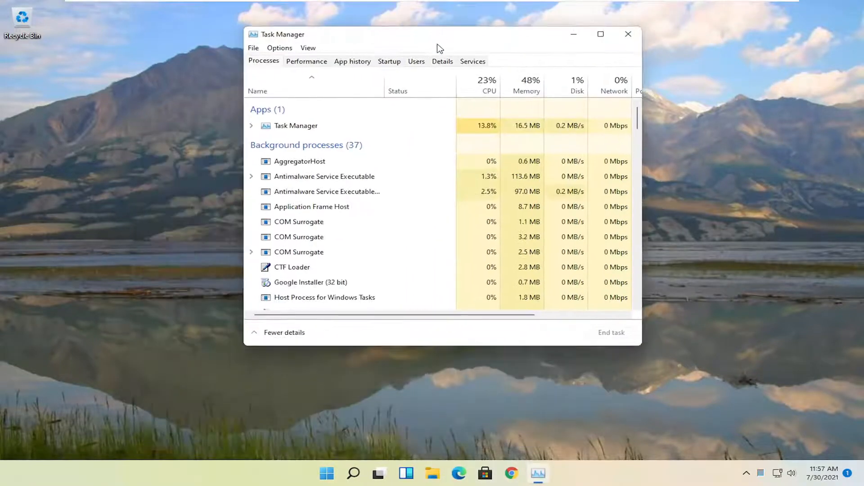
click(390, 63)
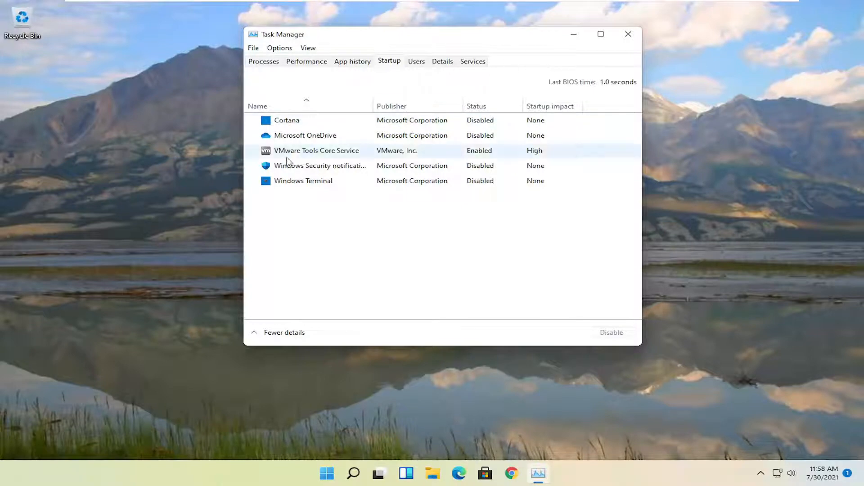
click(628, 34)
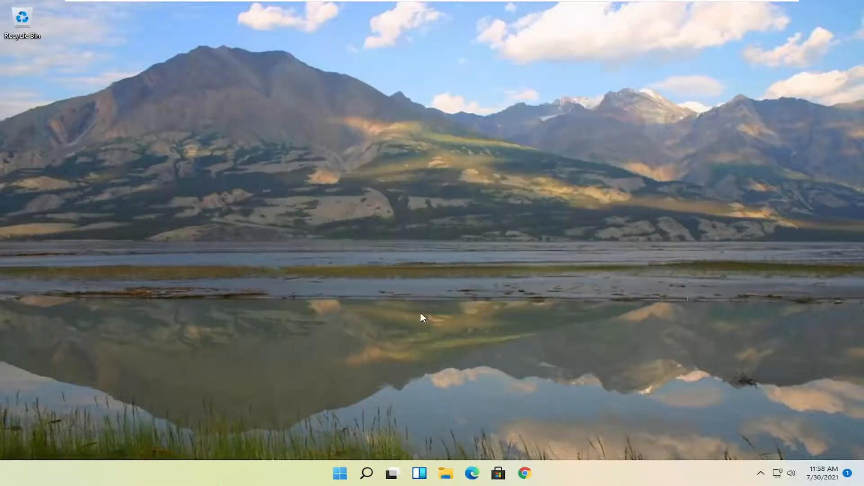
Step: Search Windows for "apps and features" and open the Apps & features settings page
click(367, 474)
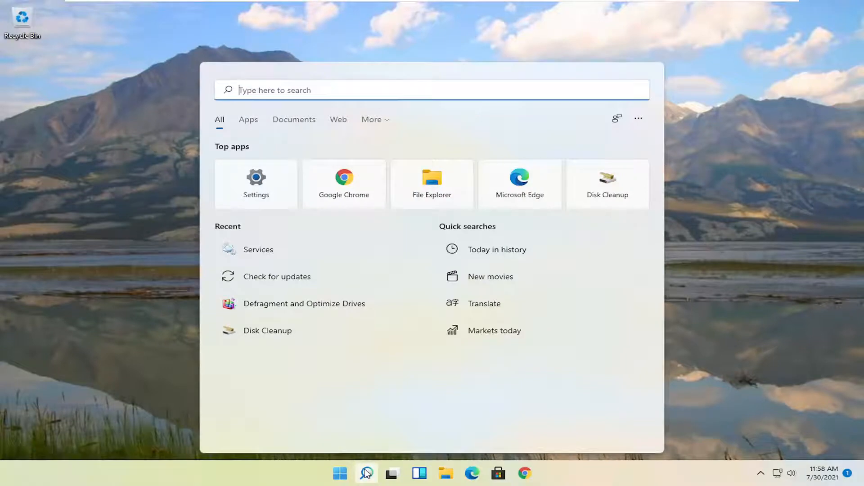
text(apps )
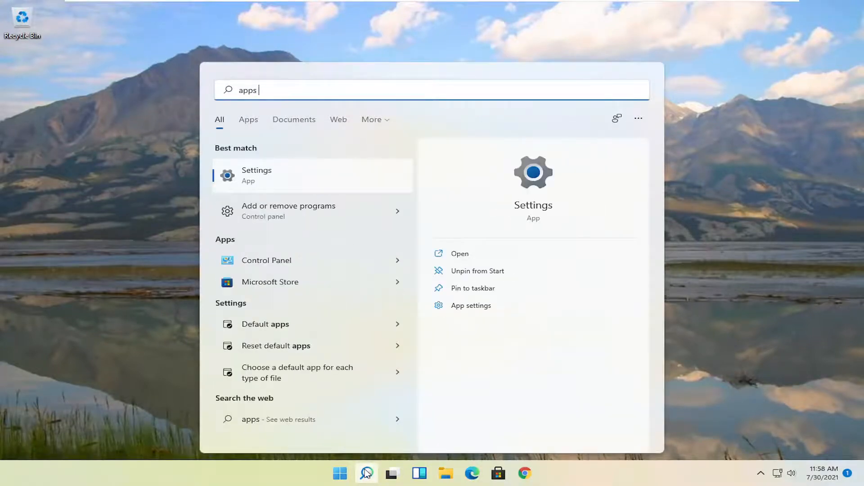
text(and features)
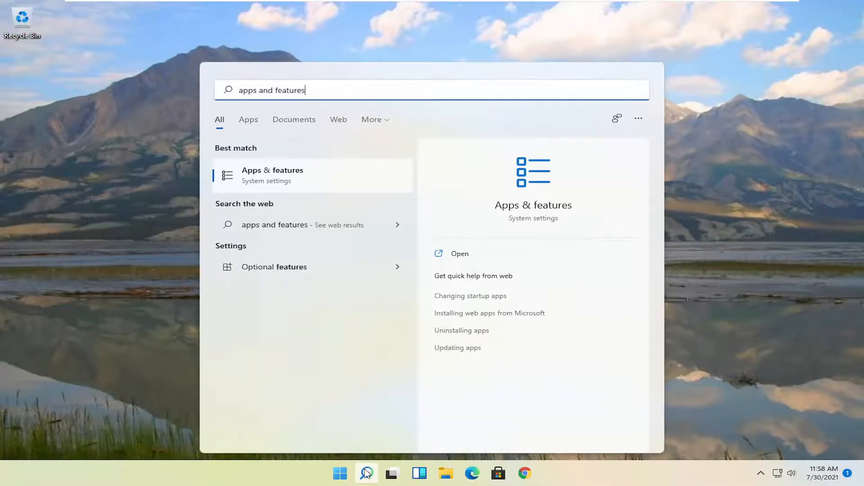
click(311, 170)
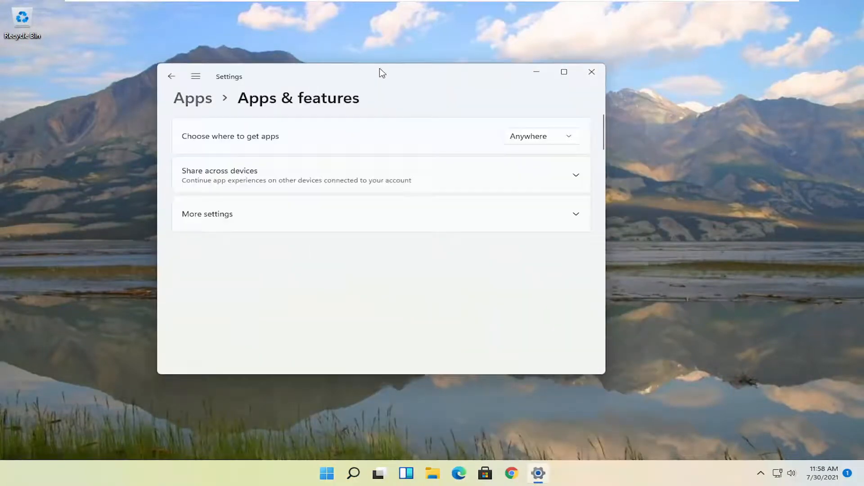
drag(380, 71, 502, 38)
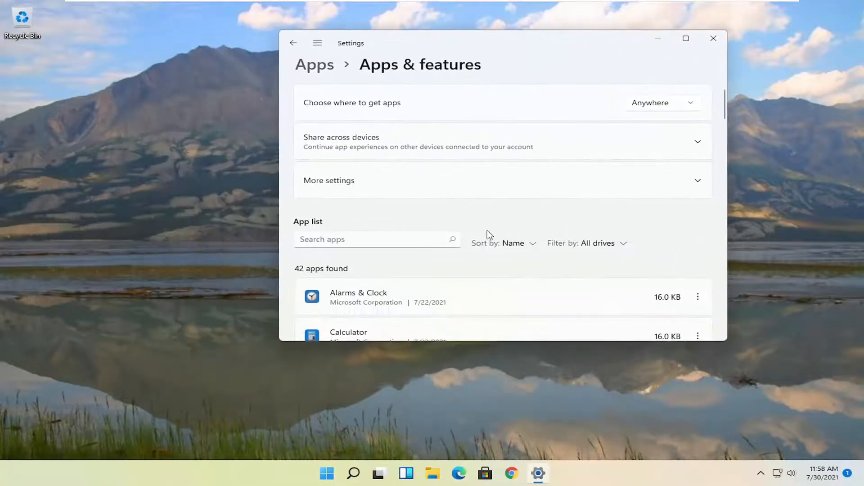
Step: Check the available uninstall options for Alarms & Clock and CCleaner in the app list, and close Settings
scroll(490, 235, down, 3)
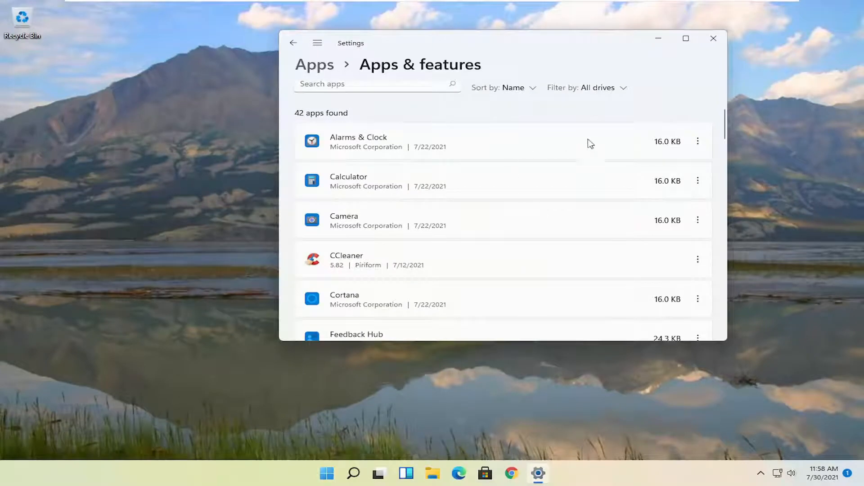
click(698, 141)
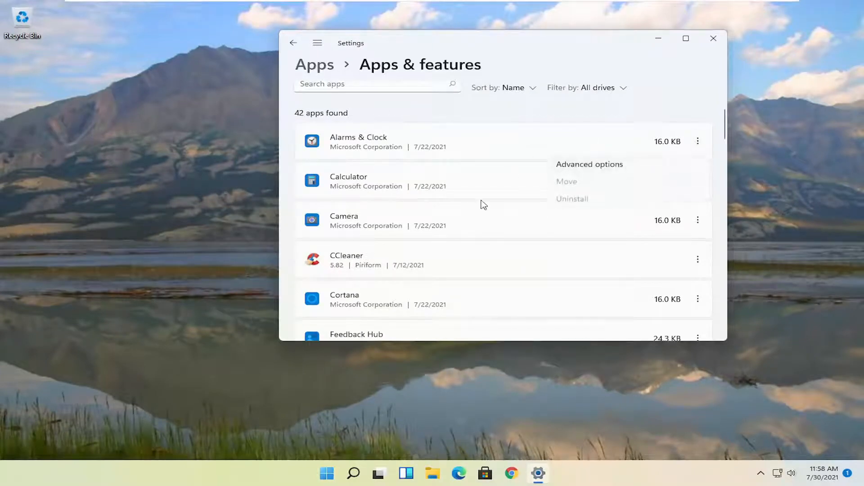
click(452, 178)
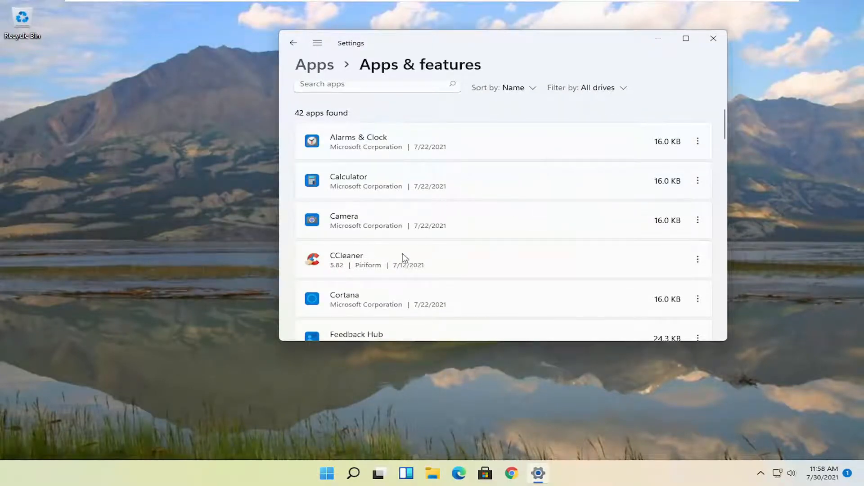
scroll(403, 257, down, 1)
click(698, 220)
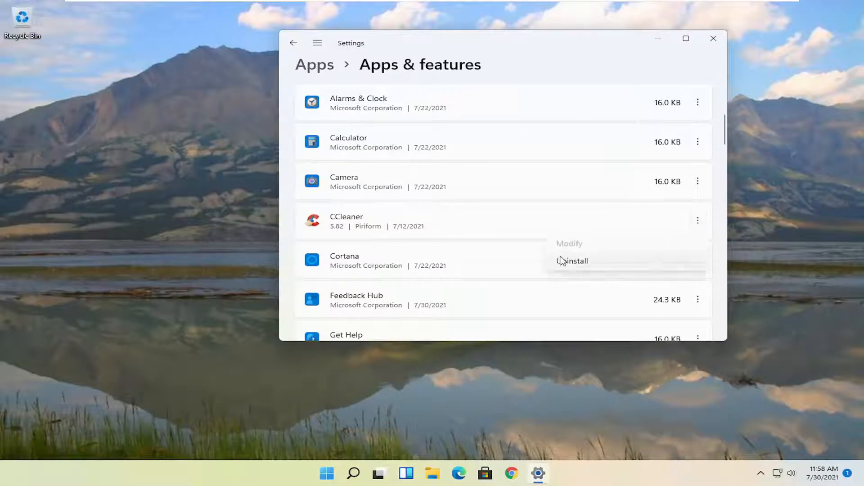
click(572, 47)
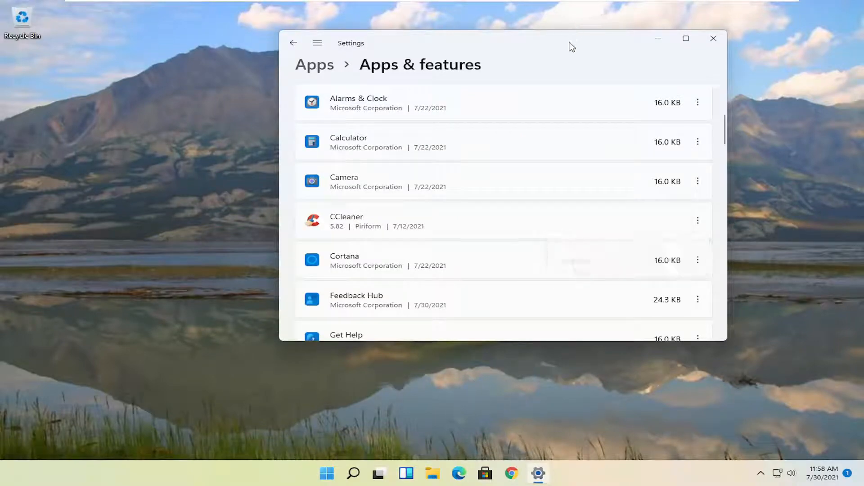
click(713, 38)
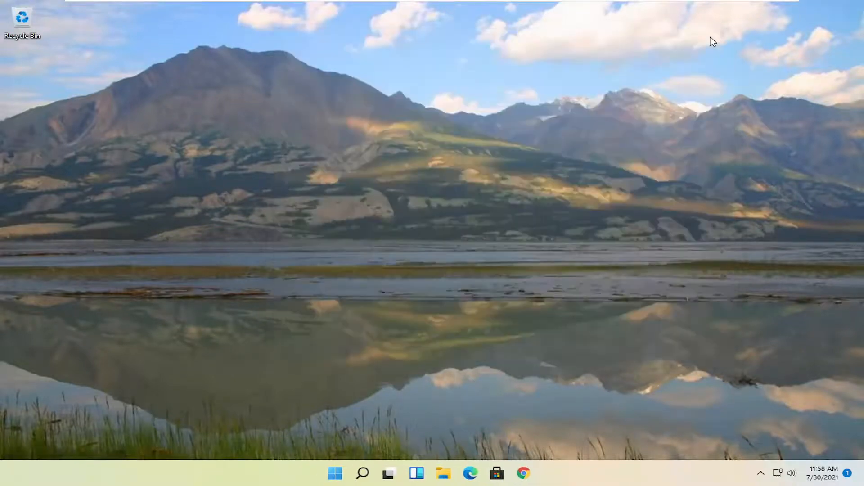
Step: Search Windows for "disk clean" and open Disk Cleanup for drive C:
click(346, 473)
text(d)
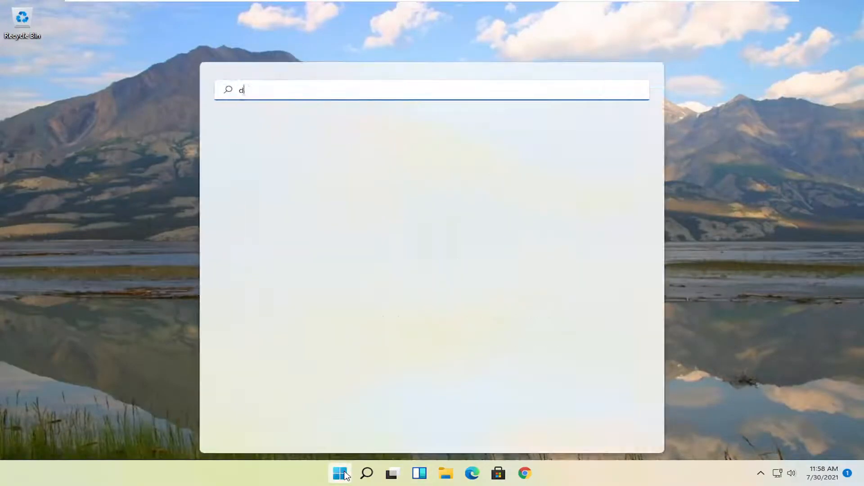
text(isk clean)
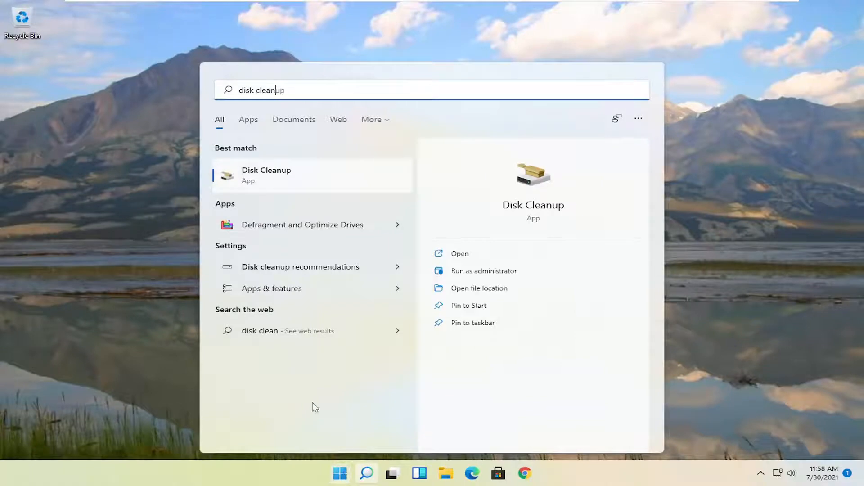
click(266, 174)
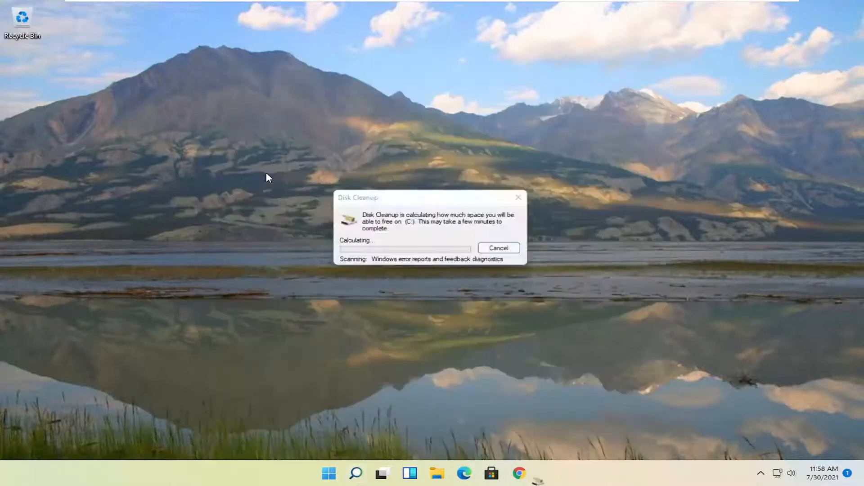
drag(162, 35, 437, 98)
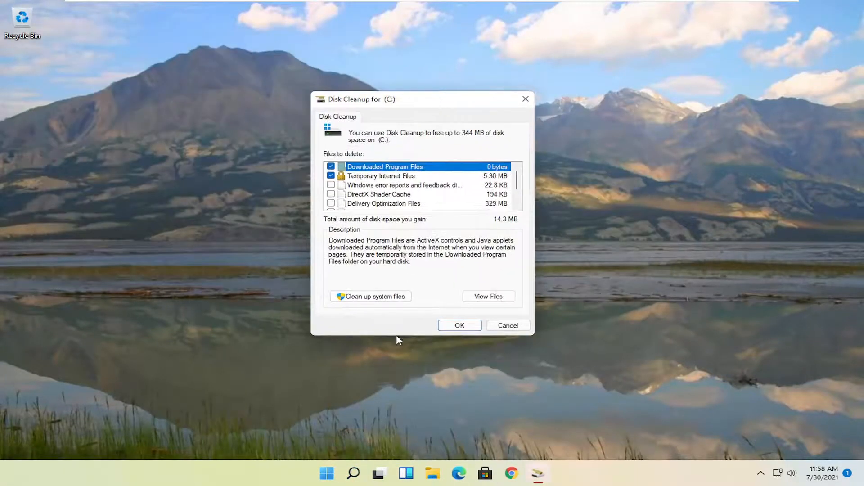
Step: Rescan drive C: with system files included and permanently delete the preselected files
click(376, 297)
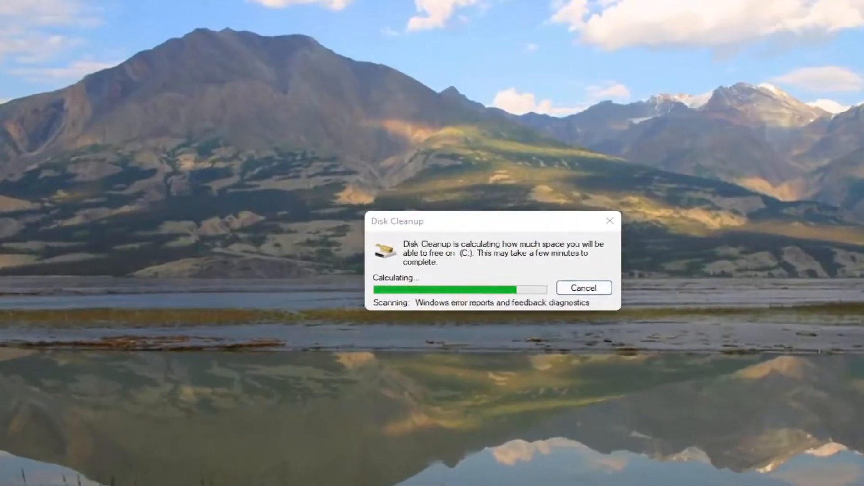
drag(188, 33, 460, 69)
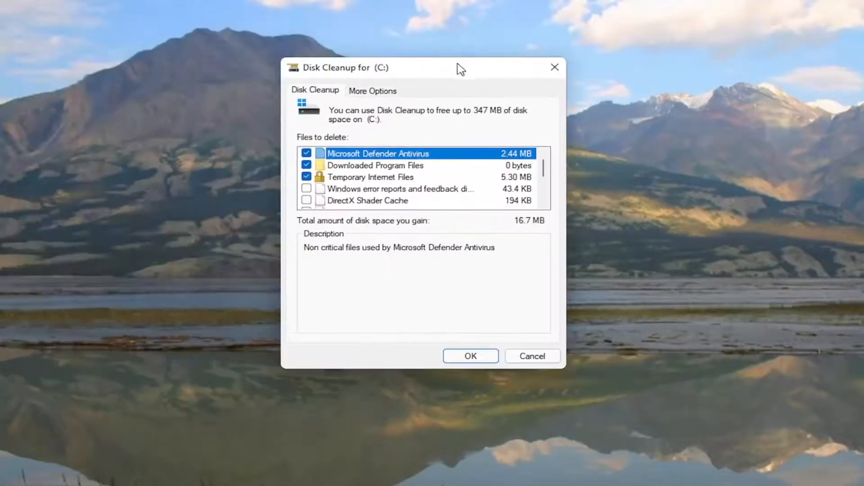
click(470, 356)
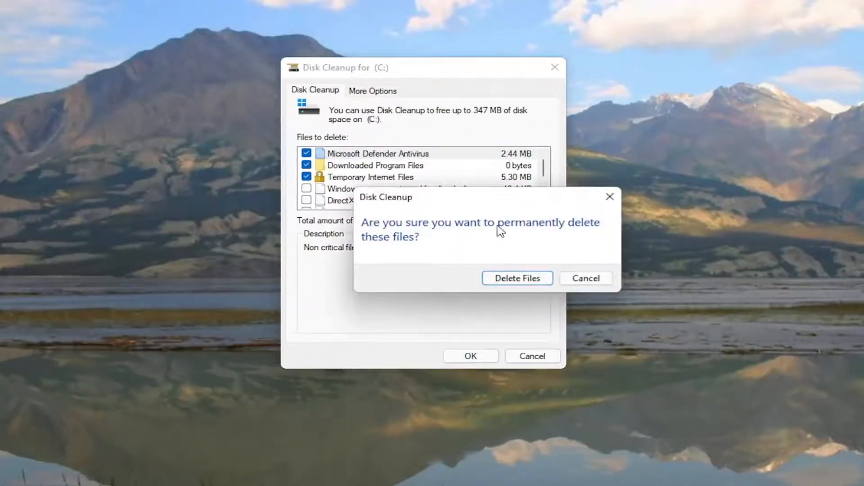
click(506, 278)
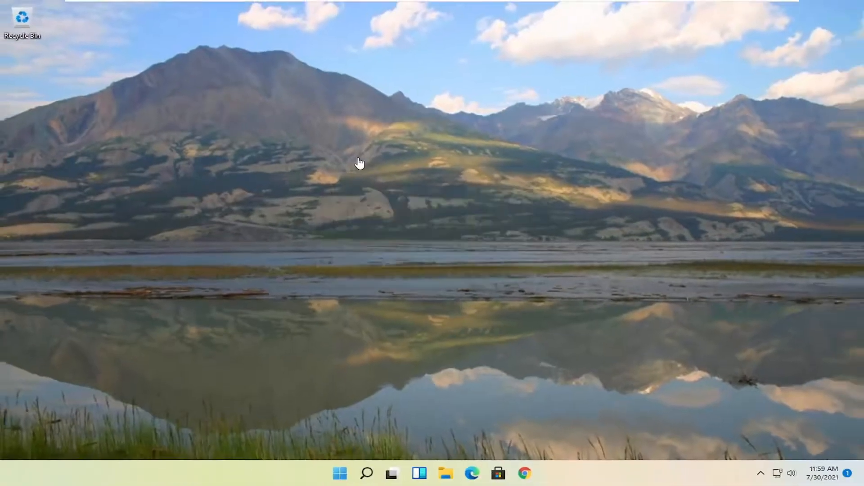
Step: Search Windows for "disk defra", open Defragment and Optimize Drives, and optimize drive C: before closing the tool
click(363, 466)
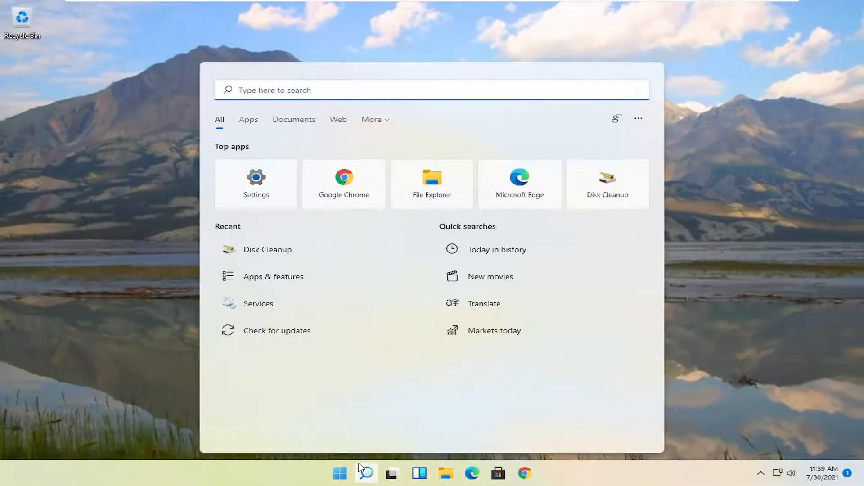
text(d)
key(BackSpace)
text(disk defra)
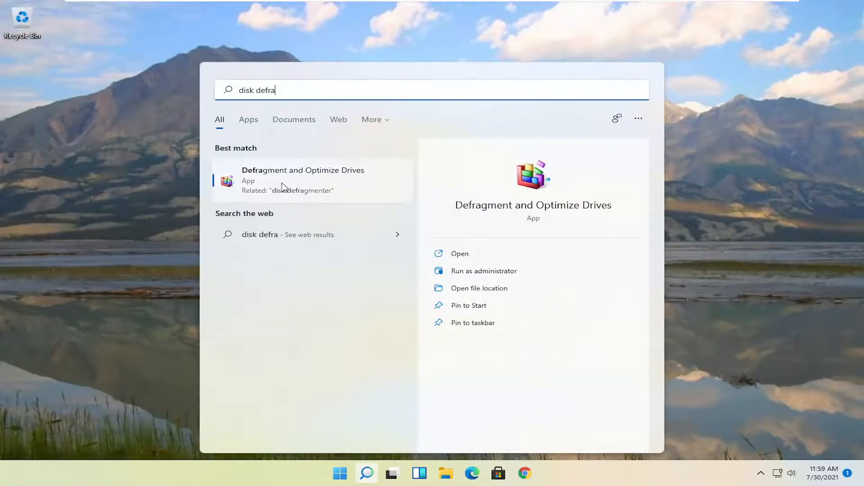
click(293, 176)
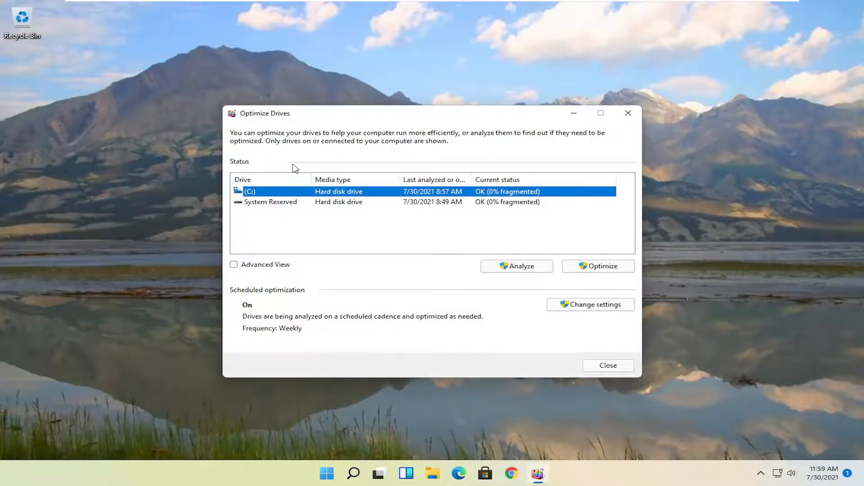
click(585, 268)
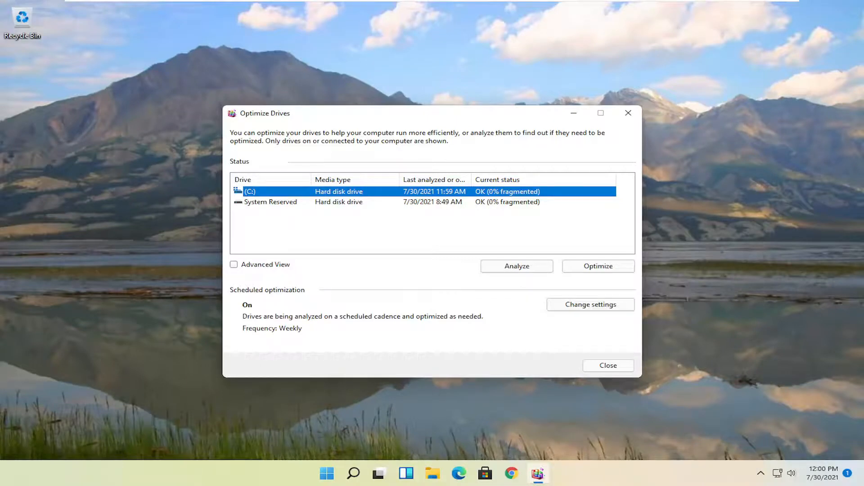
click(629, 113)
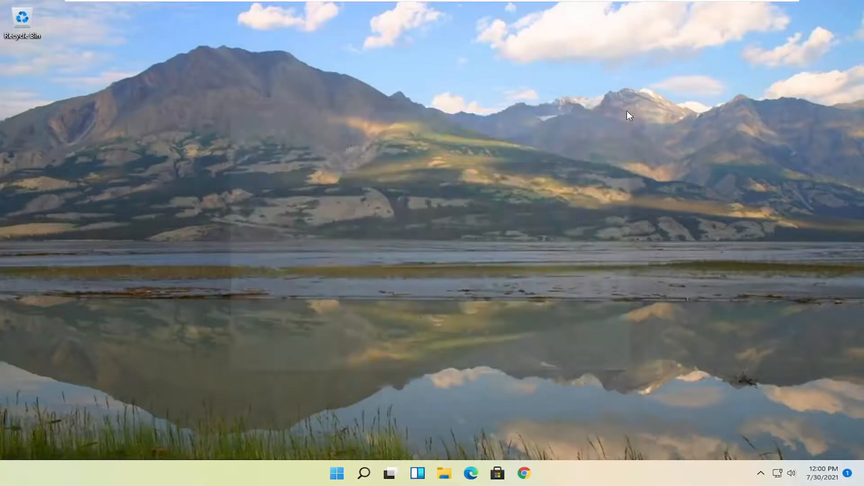
Step: Search Windows for "cmd" and run Command Prompt as administrator, approving the User Account Control request
click(367, 474)
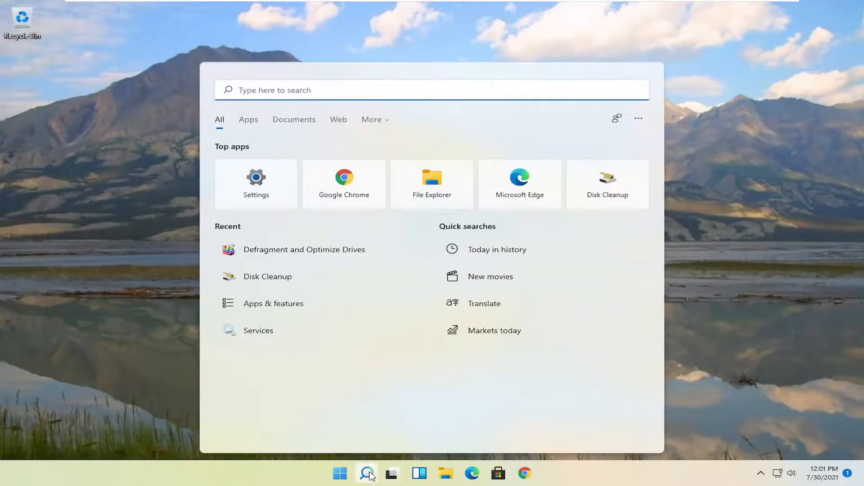
text(cmd)
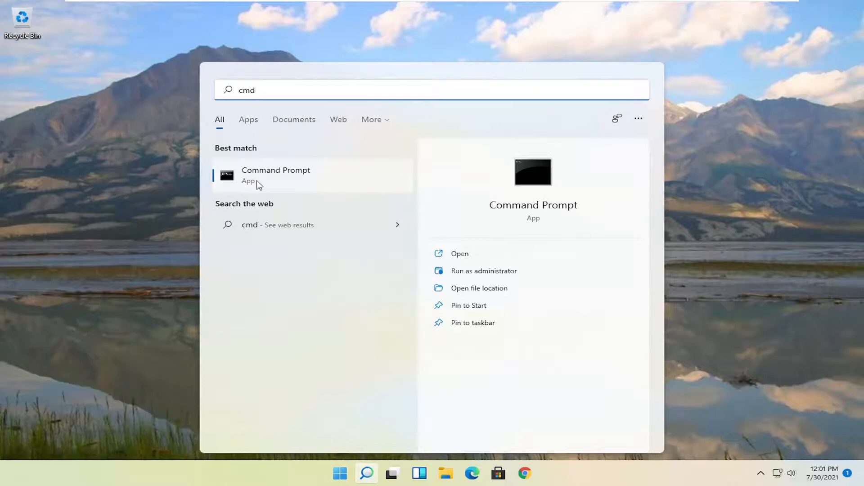
right_click(268, 182)
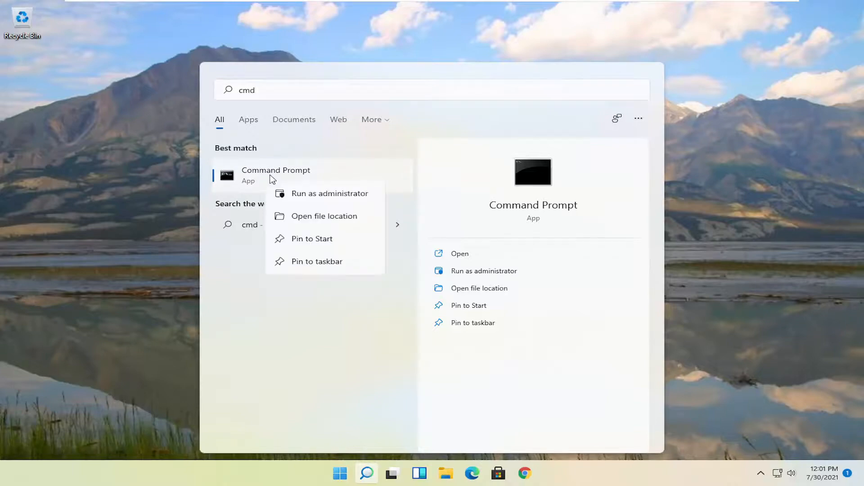
click(312, 197)
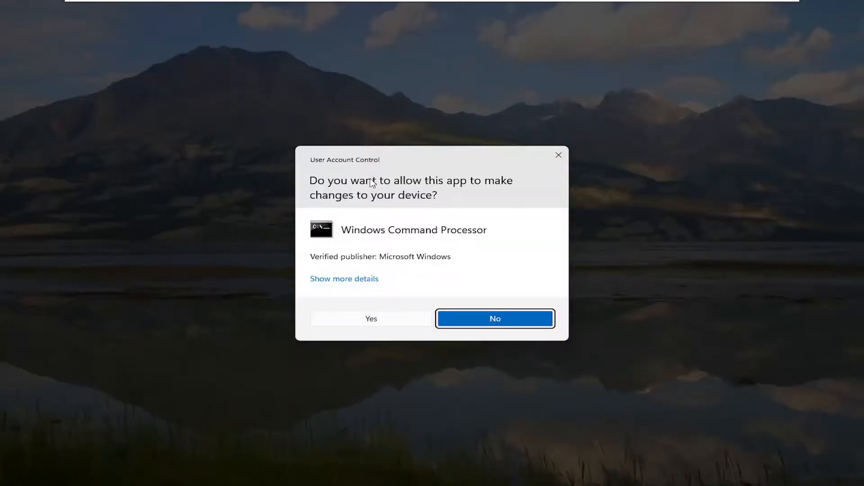
click(370, 320)
drag(266, 70, 316, 77)
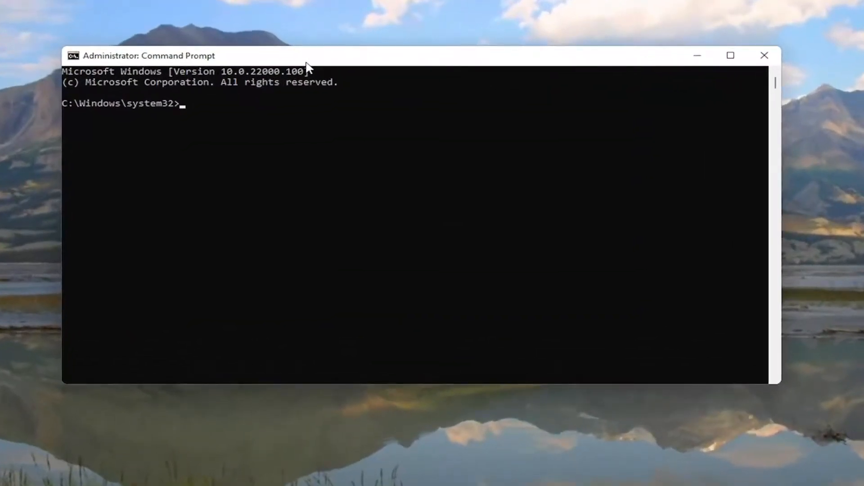
Step: Run the system file scan with "sfc /scannow" and close Command Prompt once verification is complete
text(sfc /scannow)
key(Return)
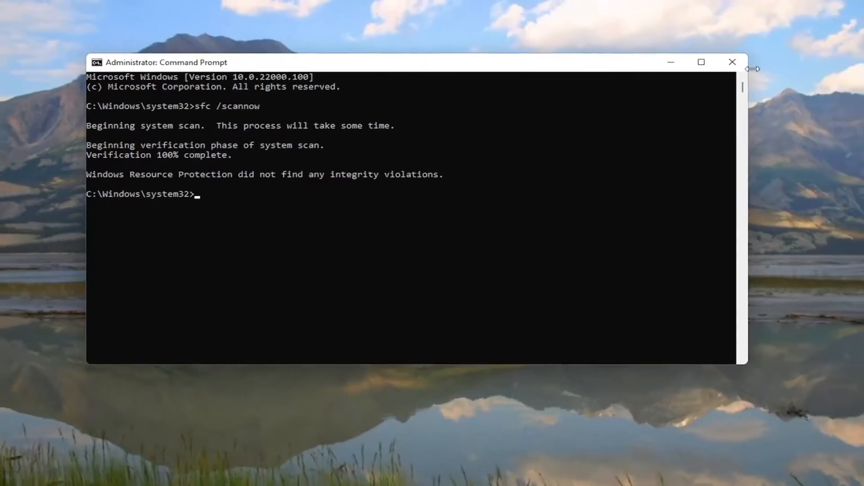
click(764, 56)
Step: Restart the computer
right_click(334, 481)
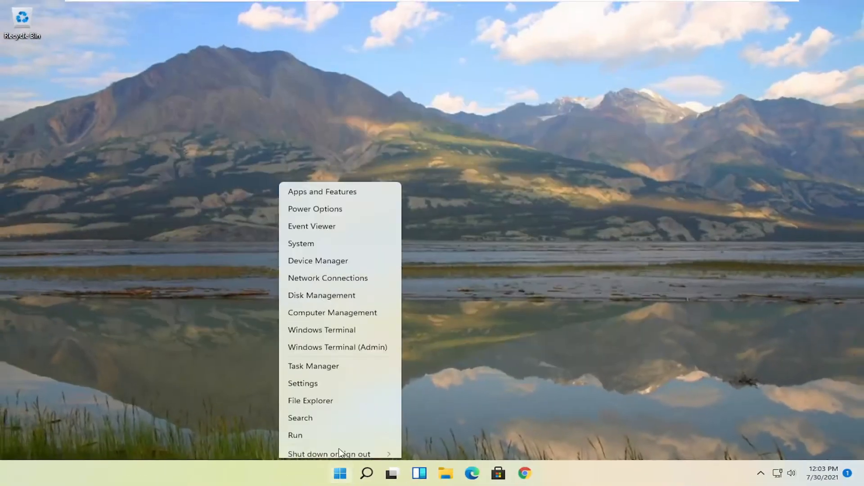
mouse_move(329, 432)
click(417, 454)
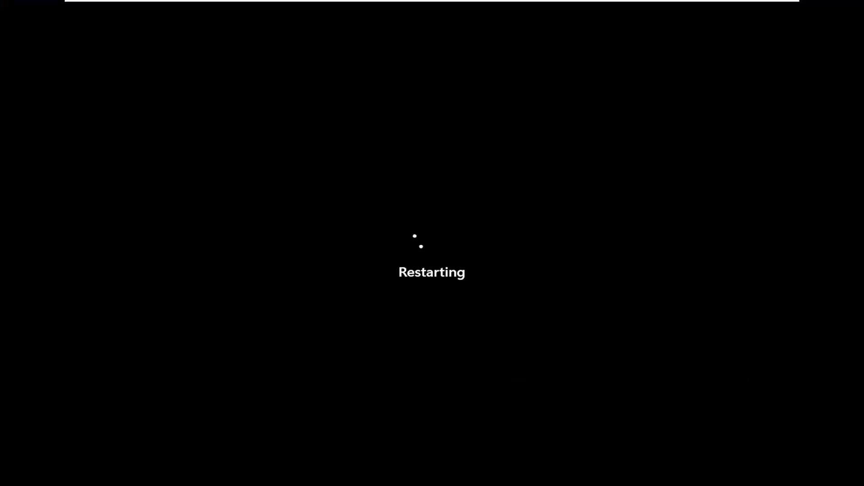